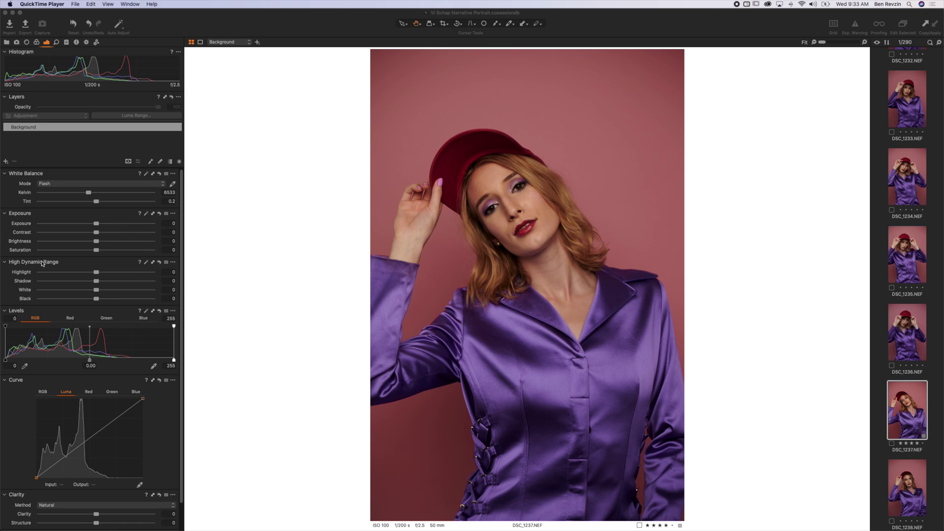
Step: Auto-adjust the portrait's exposure to 0.75, checking the face at 100% and Fit
left_click(67, 42)
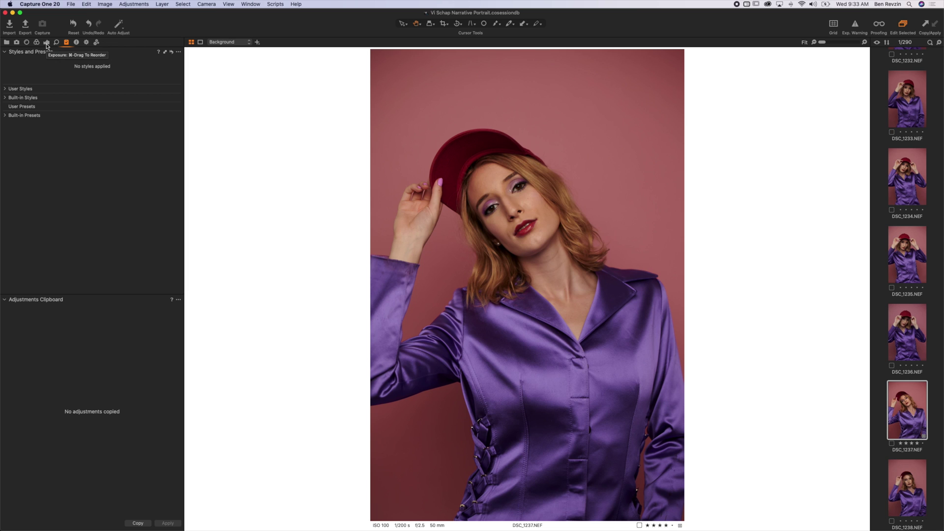
left_click(47, 45)
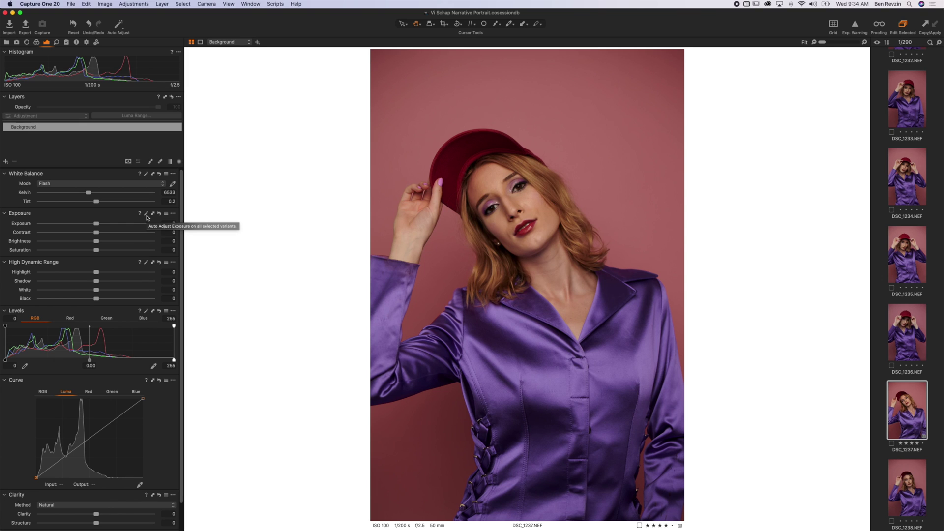
left_click(146, 217)
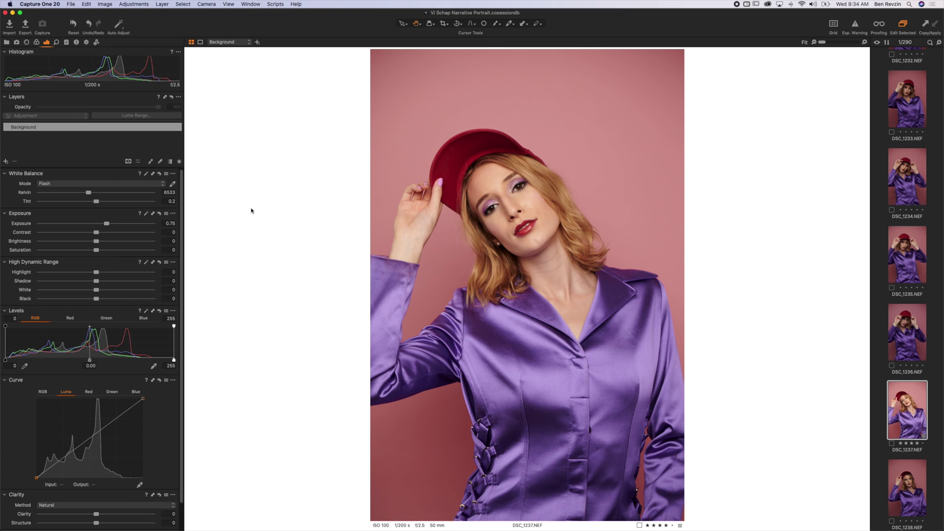
left_click(508, 179)
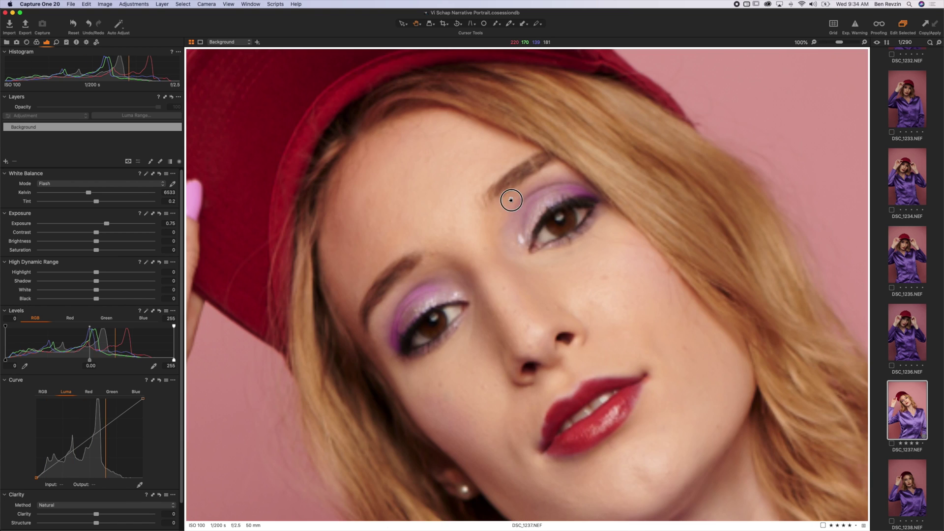
left_click(549, 362)
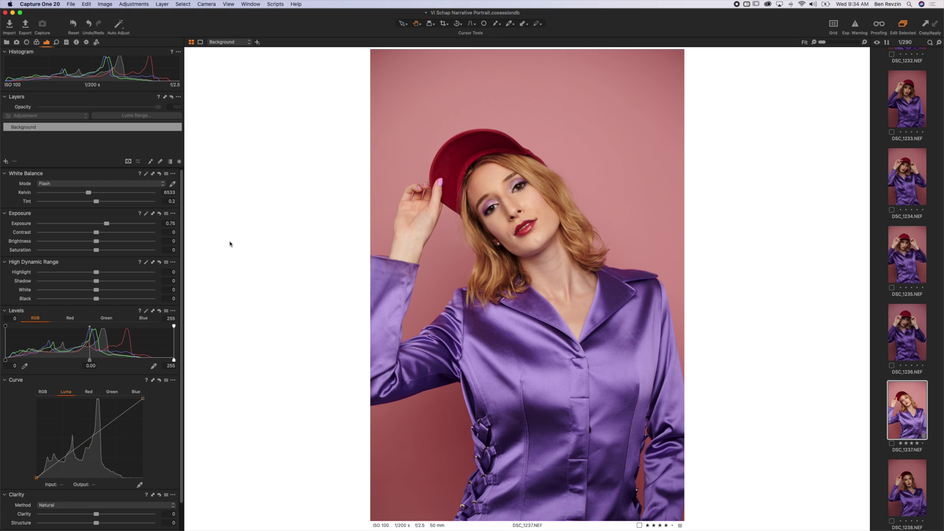
left_click(108, 224)
Step: Preview darker and brighter Exposure levels, resetting Exposure to neutral after each
left_click_drag(108, 224, 104, 225)
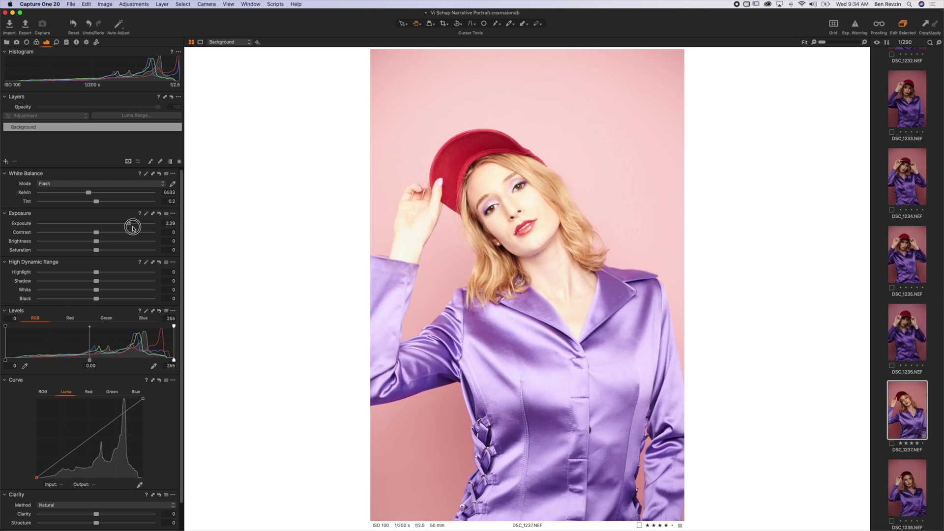
mouse_move(105, 224)
left_mouse_down()
mouse_move(143, 224)
mouse_move(89, 226)
left_mouse_up()
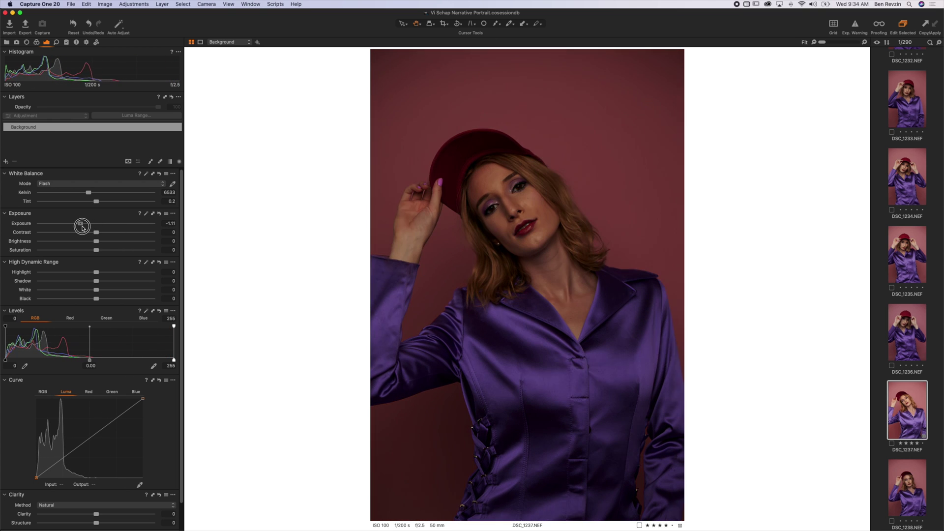
double_click(81, 229)
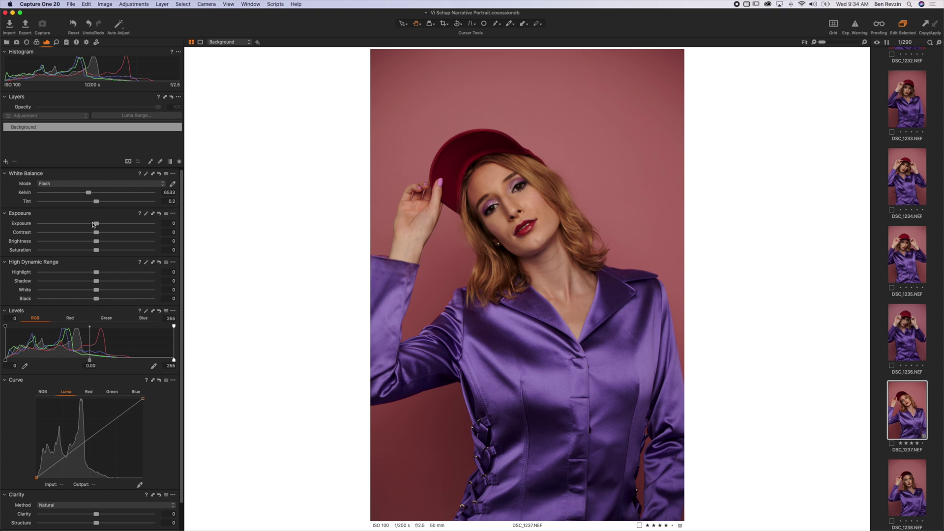
left_click_drag(95, 223, 56, 224)
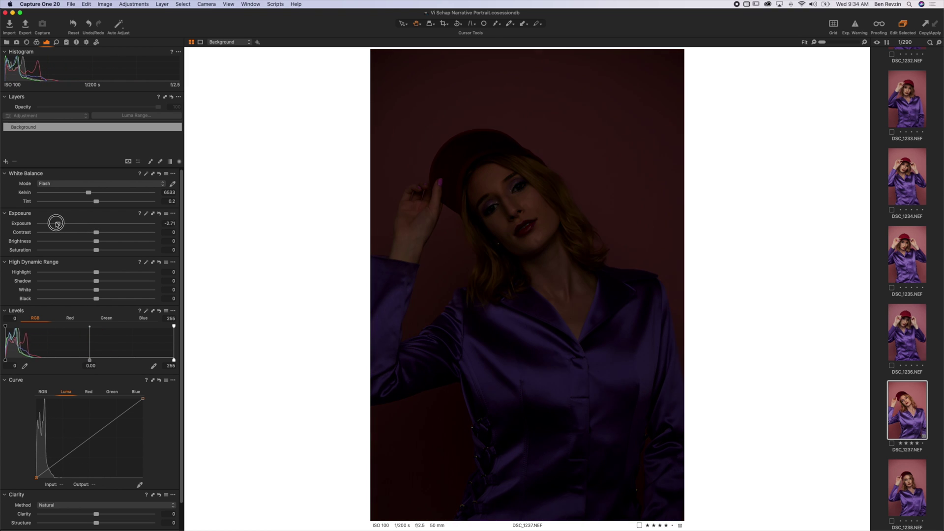
double_click(57, 224)
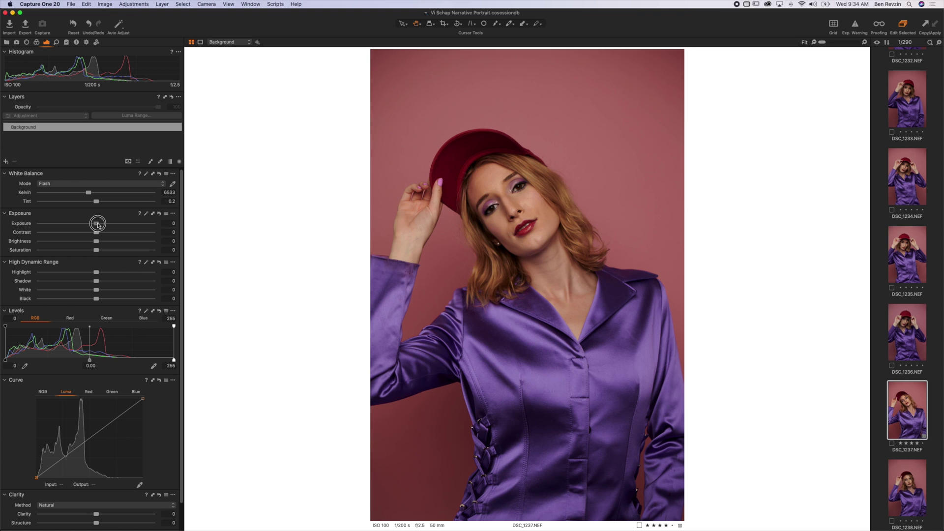
left_click_drag(96, 224, 128, 224)
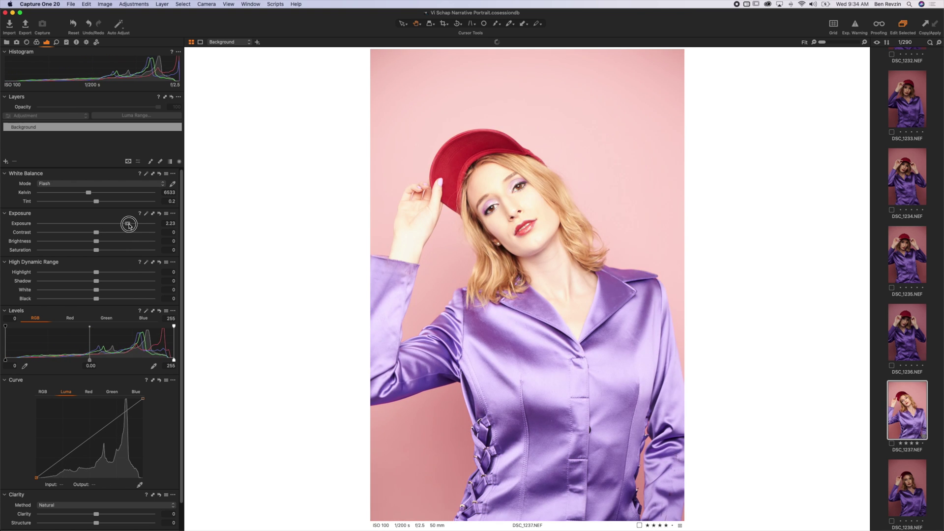
double_click(70, 225)
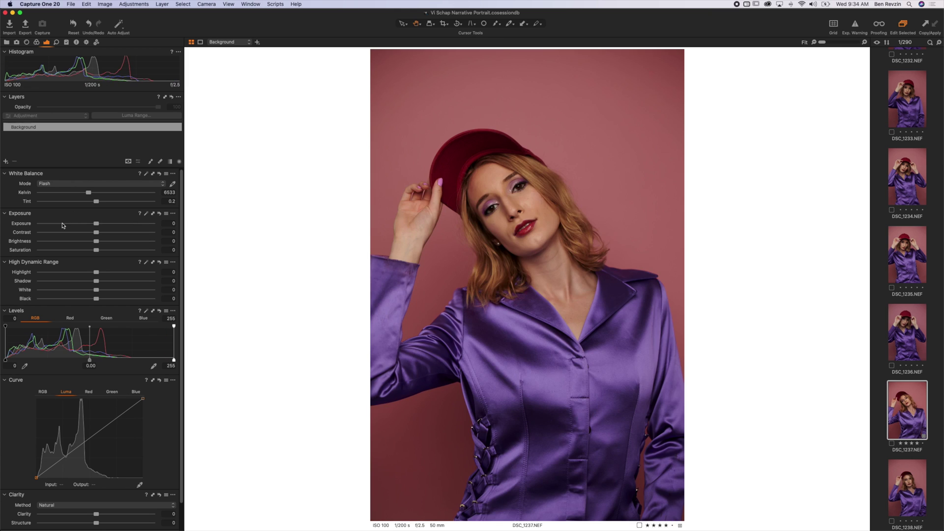
double_click(57, 224)
Step: Enter 0 for both Exposure and Contrast in their value fields
left_click(137, 223)
left_click(171, 223)
type("0")
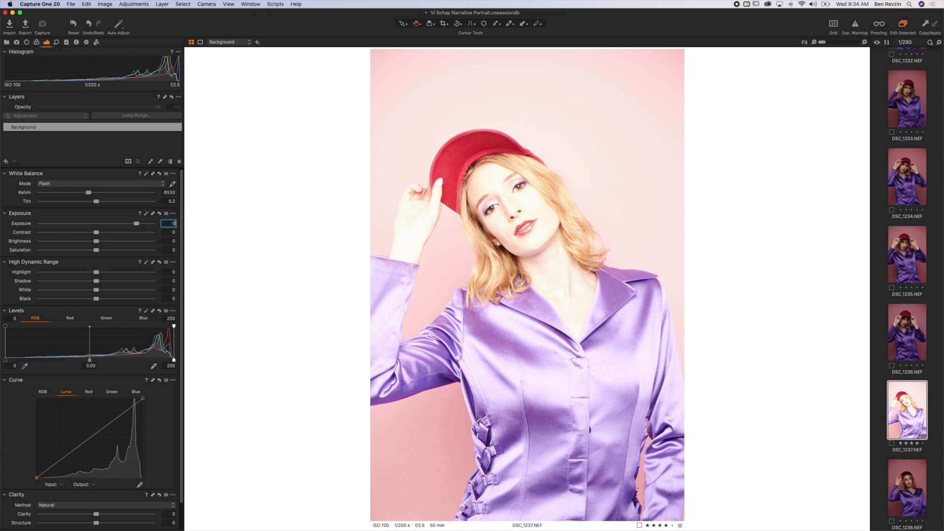
key("Return")
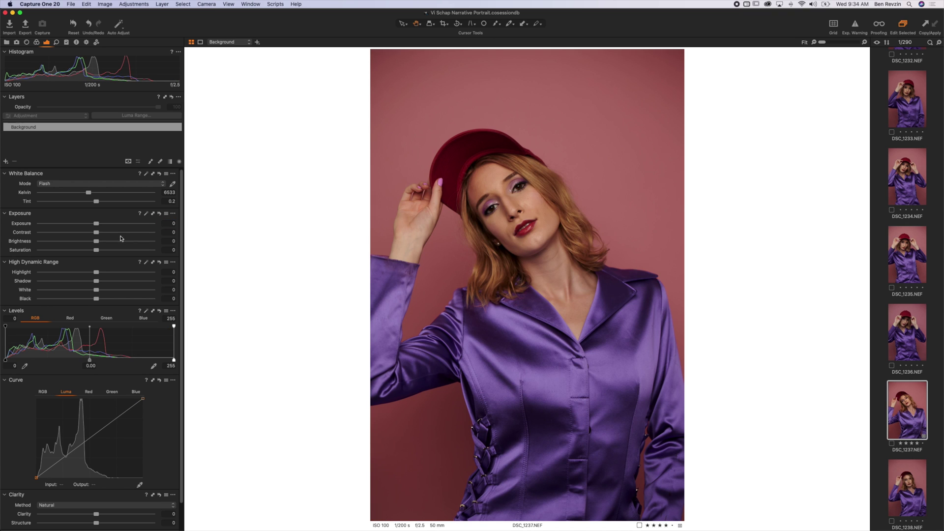
left_click(146, 233)
left_click(170, 232)
type("0")
key("Return")
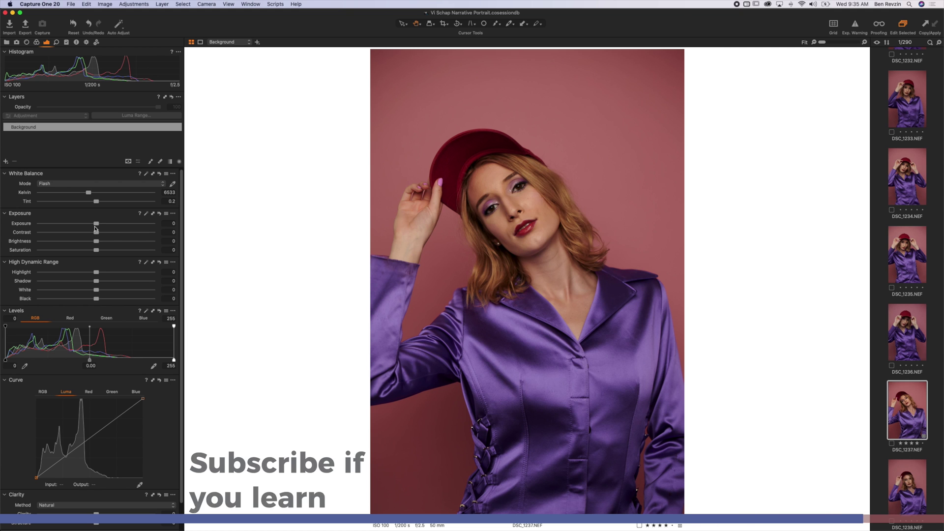
Step: Raise Exposure to about 0.58, checking the face at 100% zoom
left_click_drag(96, 223, 97, 225)
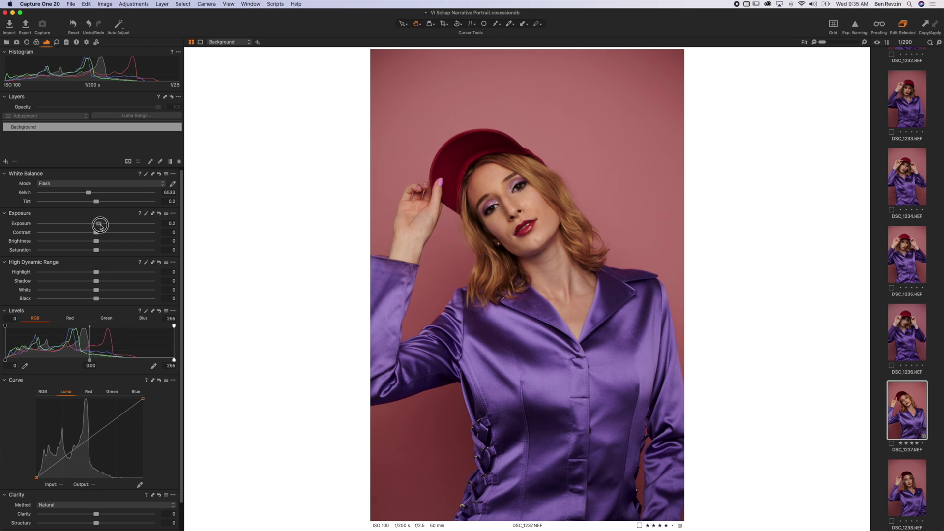
left_click_drag(96, 226, 104, 225)
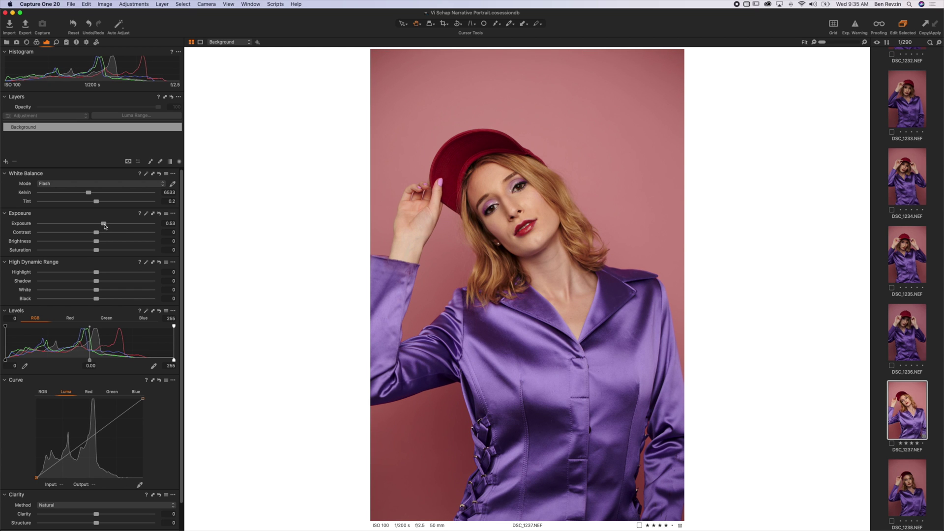
left_click(517, 210)
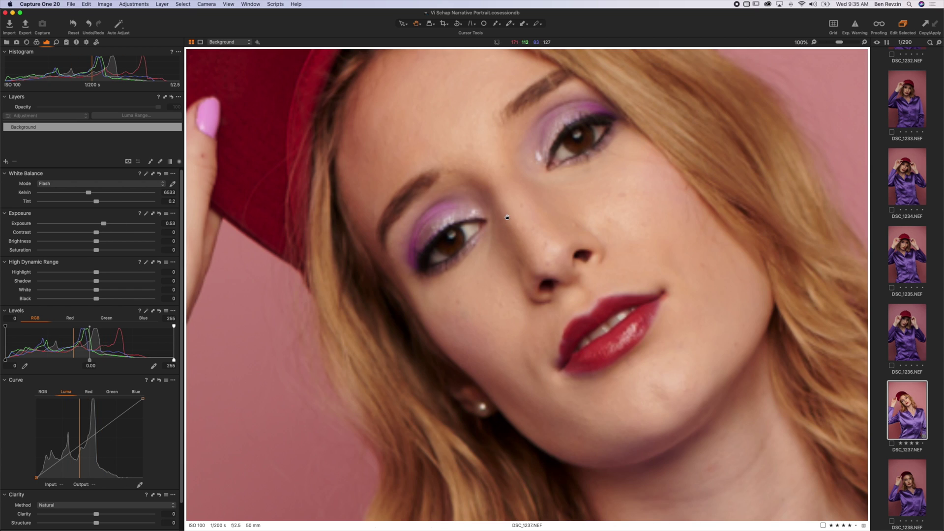
left_click(568, 316)
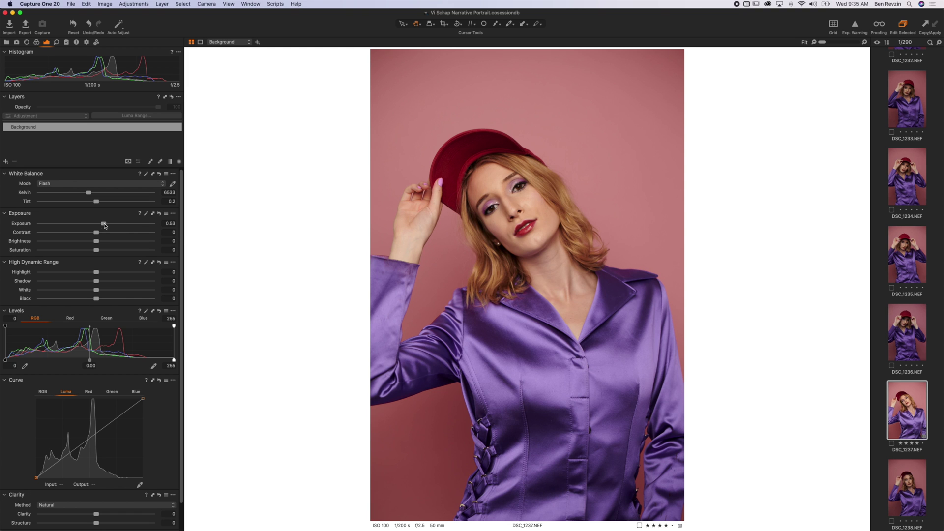
left_click_drag(104, 225, 105, 224)
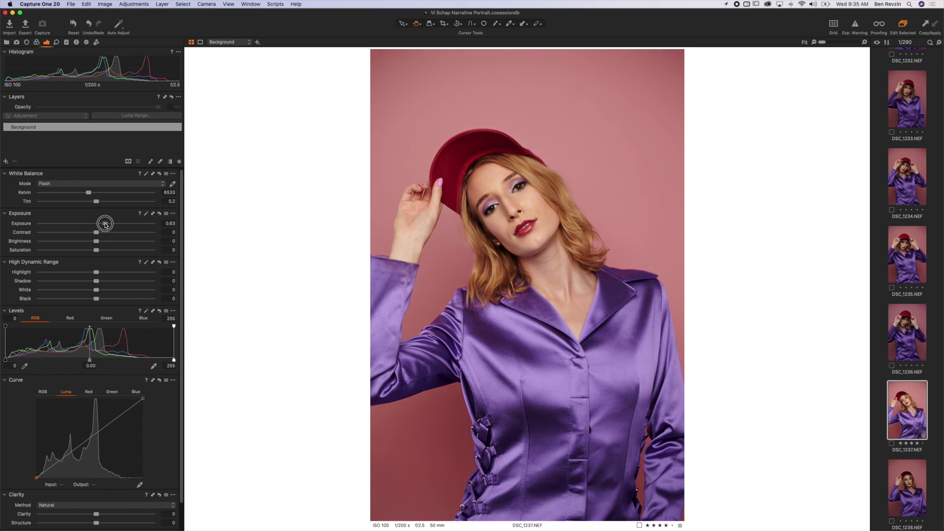
left_click_drag(105, 224, 104, 226)
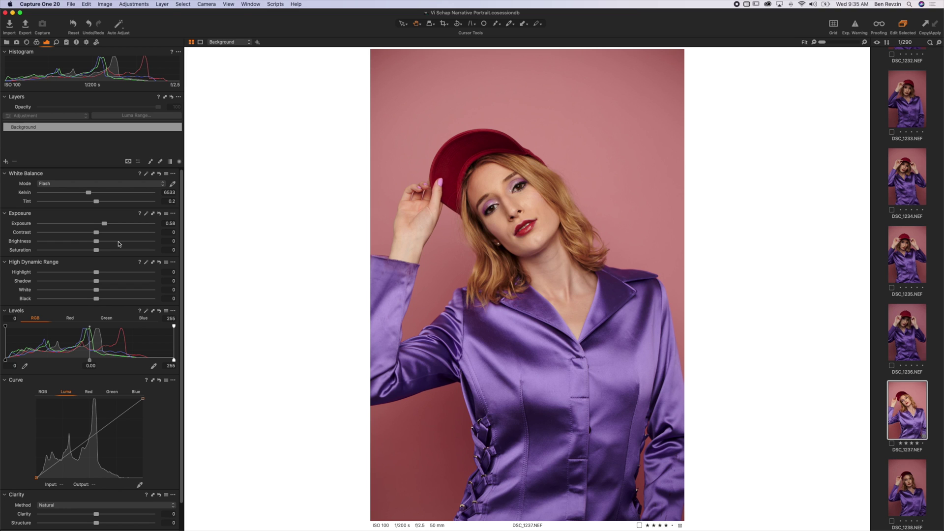
left_click(493, 240)
scroll(603, 226, "down", 3)
scroll(561, 280, "down", 3)
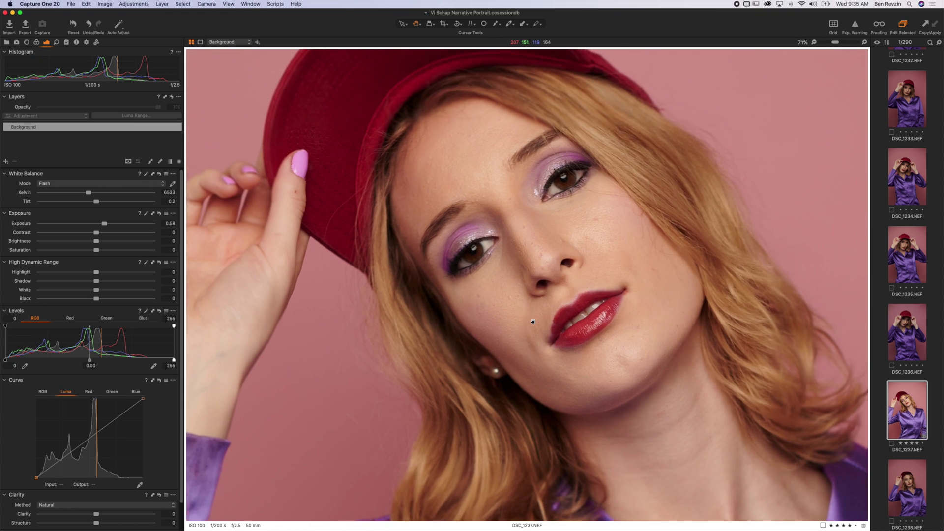
scroll(533, 322, "down", 2)
scroll(533, 322, "right", 2)
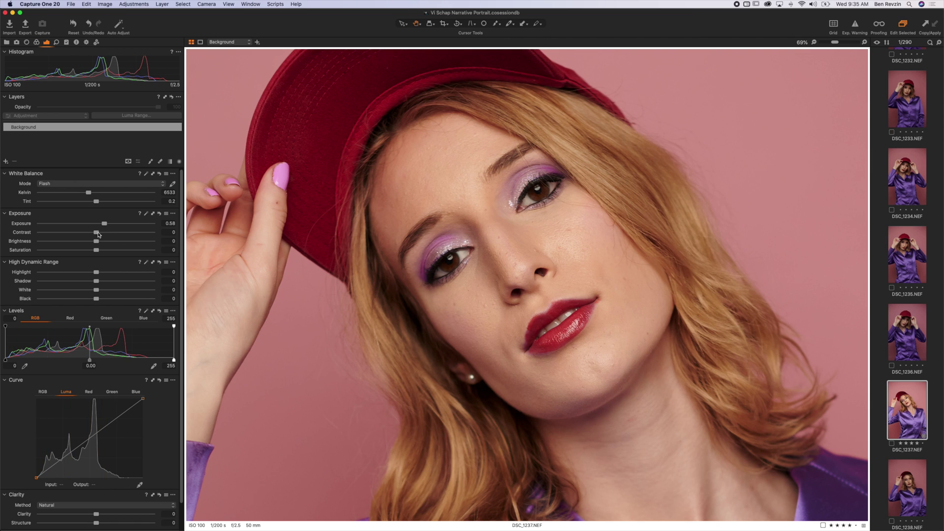
Step: Preview Contrast at 50, then settle it at 14 with the viewer at Fit
left_click_drag(96, 233, 227, 236)
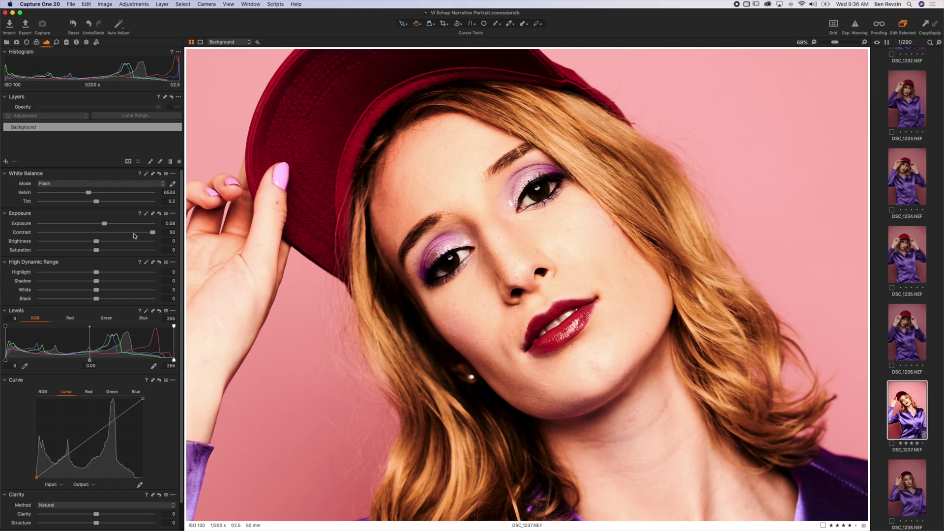
double_click(129, 236)
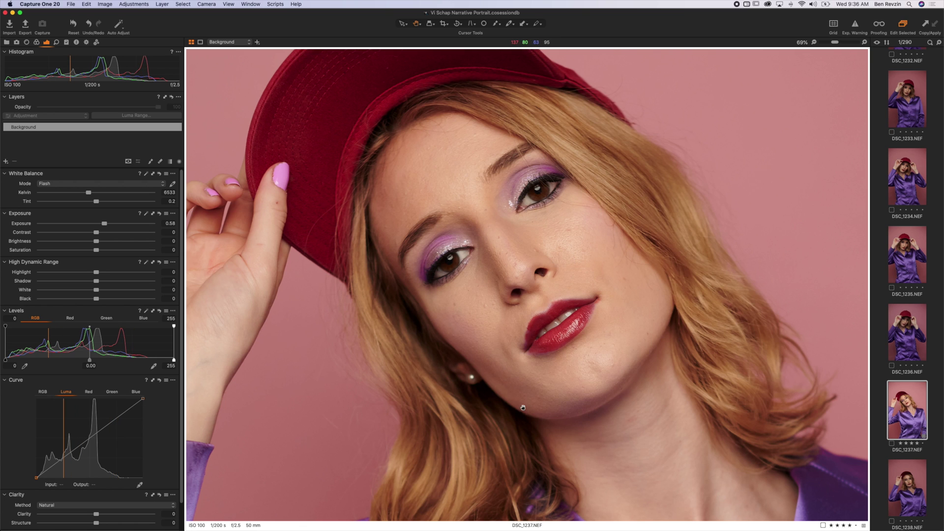
left_click(491, 424)
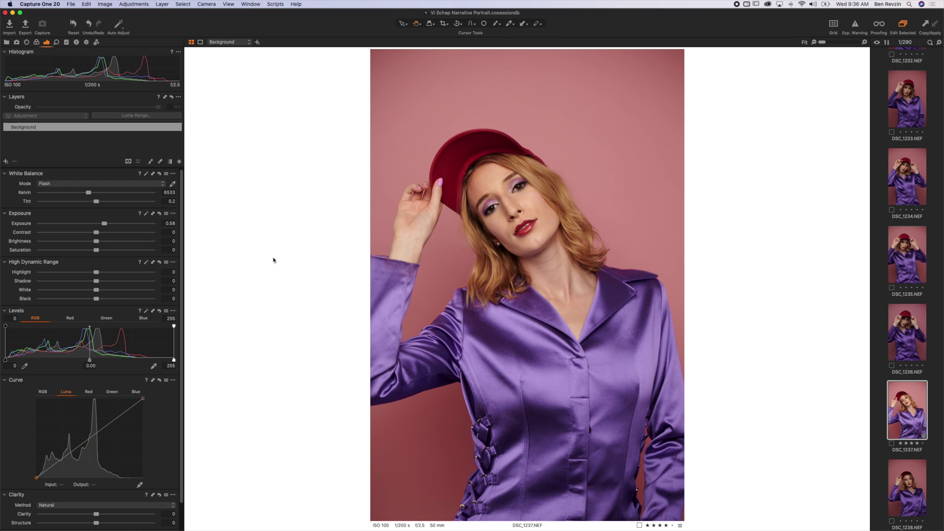
left_click_drag(137, 234, 212, 234)
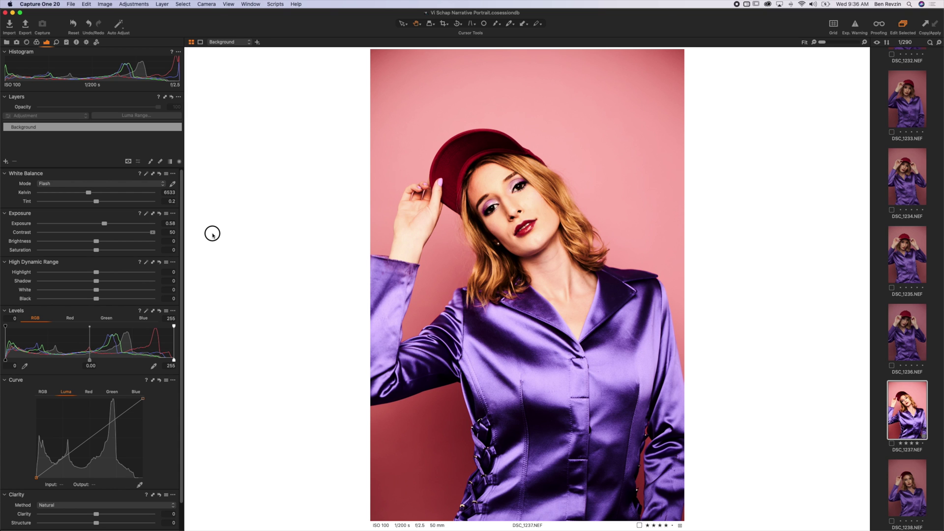
left_click_drag(213, 234, 112, 235)
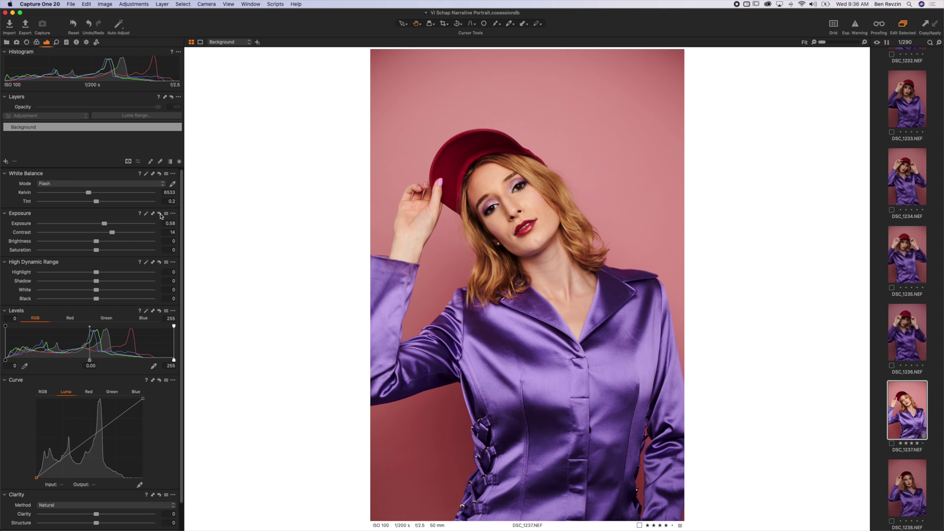
left_click(160, 215, "alt")
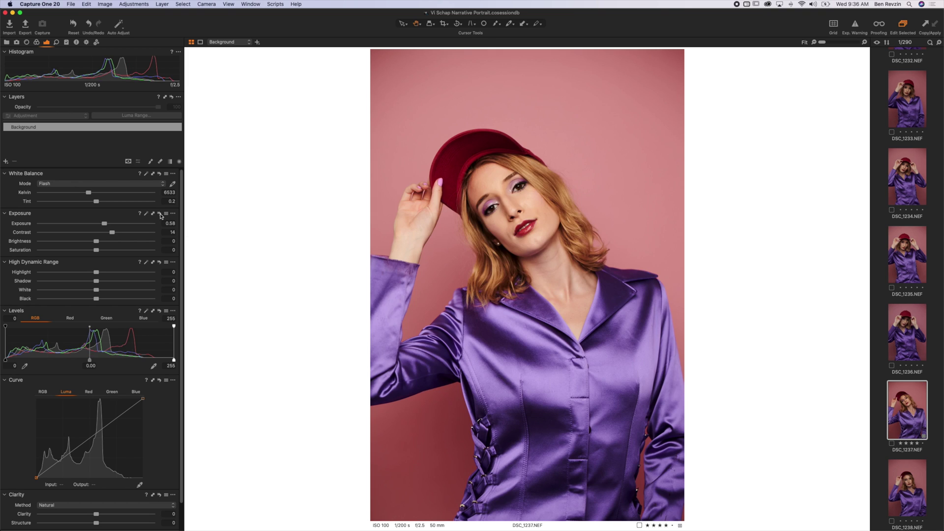
left_click(160, 215)
left_click(160, 215)
Step: Set Brightness to -9, undoing a stray Exposure change, and try Saturation at -100
mouse_move(97, 242)
left_mouse_down()
mouse_move(147, 247)
mouse_move(39, 241)
left_mouse_up()
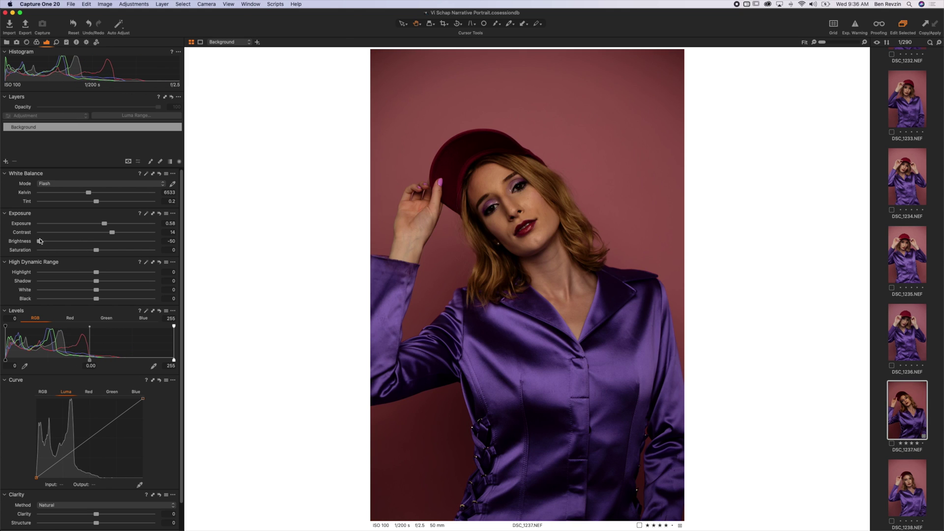
left_click_drag(42, 224, 32, 225)
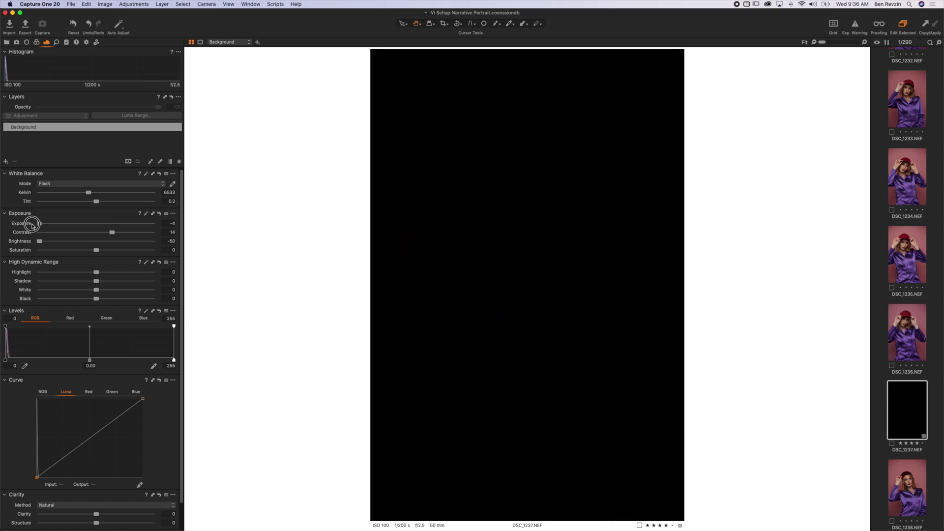
key("super+z")
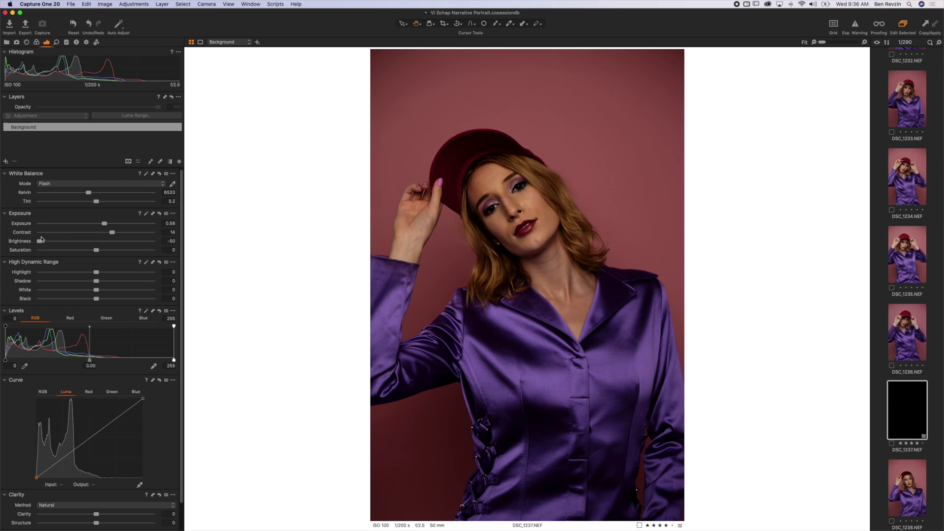
left_click_drag(40, 241, 81, 241)
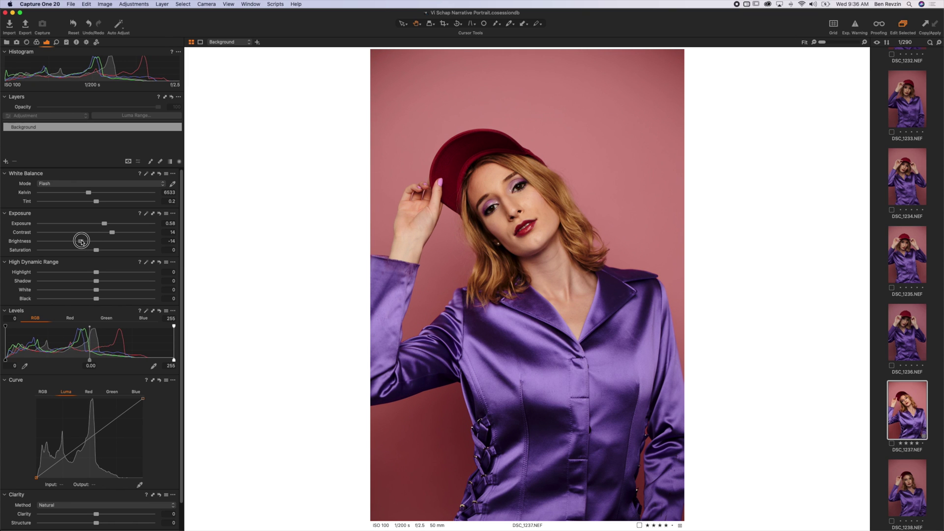
left_click_drag(82, 240, 87, 241)
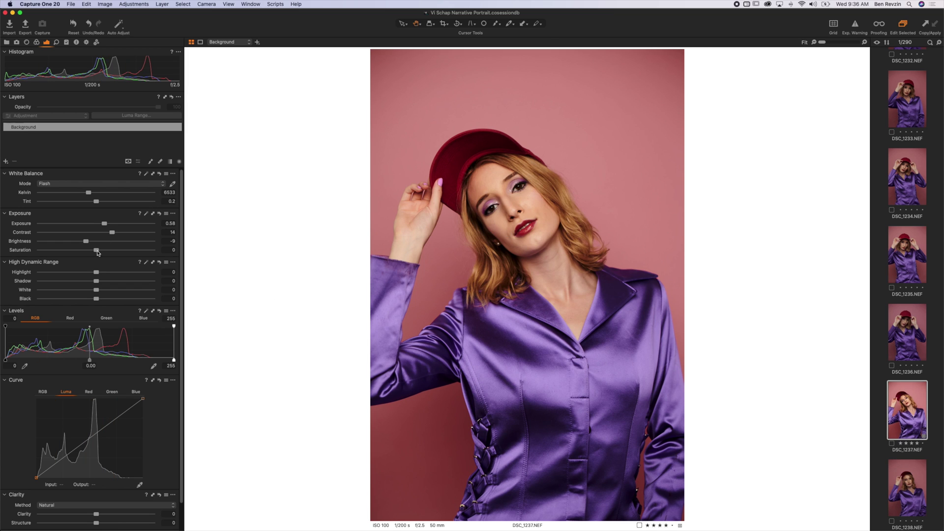
left_click_drag(96, 251, 12, 251)
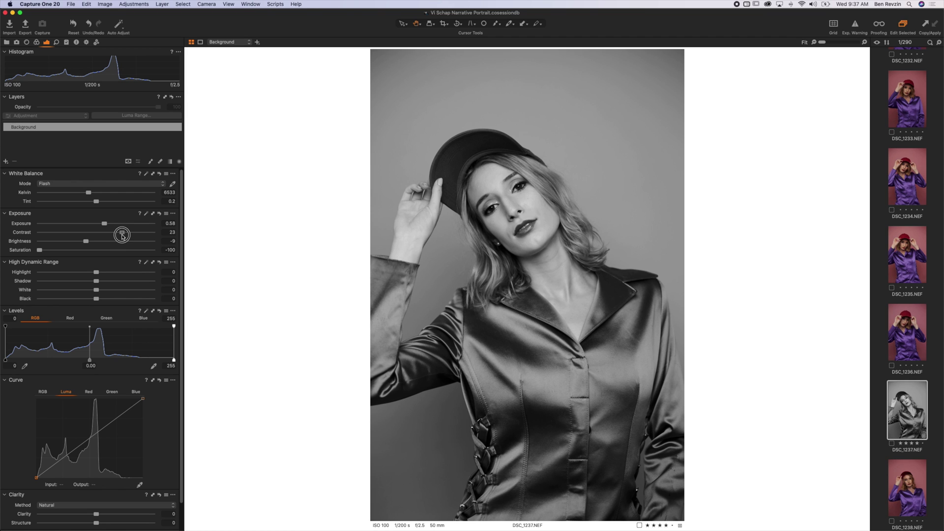
Step: Set Contrast to 12, preview Saturation at +100, then reset Saturation to 0
left_click_drag(121, 235, 133, 235)
left_click(98, 252)
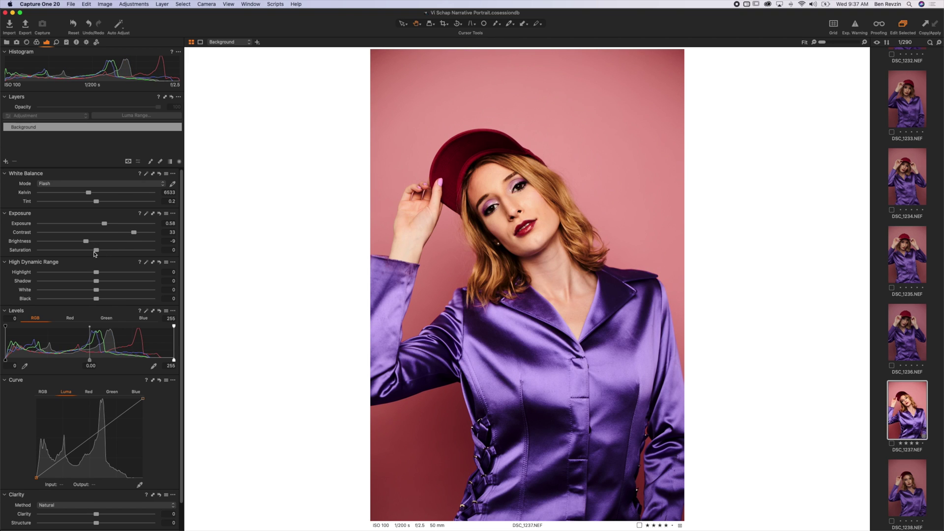
left_click_drag(112, 233, 109, 234)
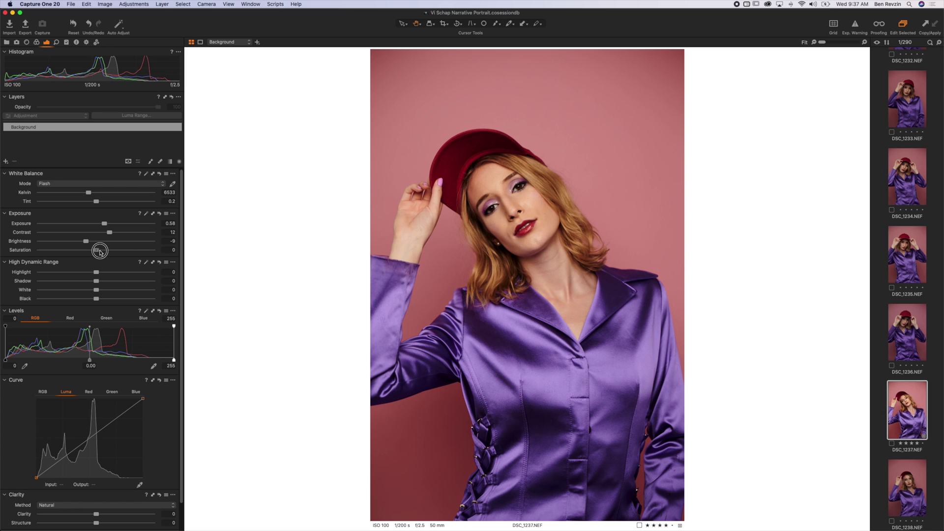
left_click_drag(100, 251, 203, 254)
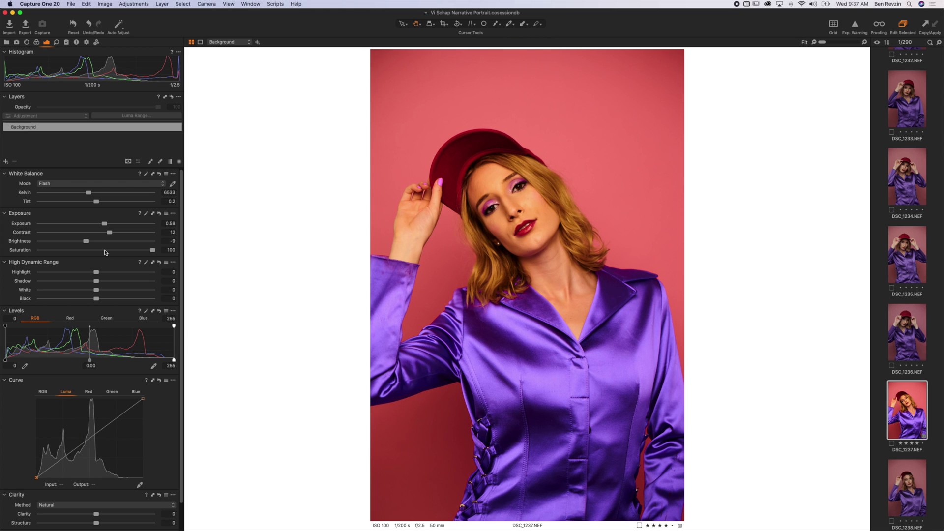
double_click(104, 250)
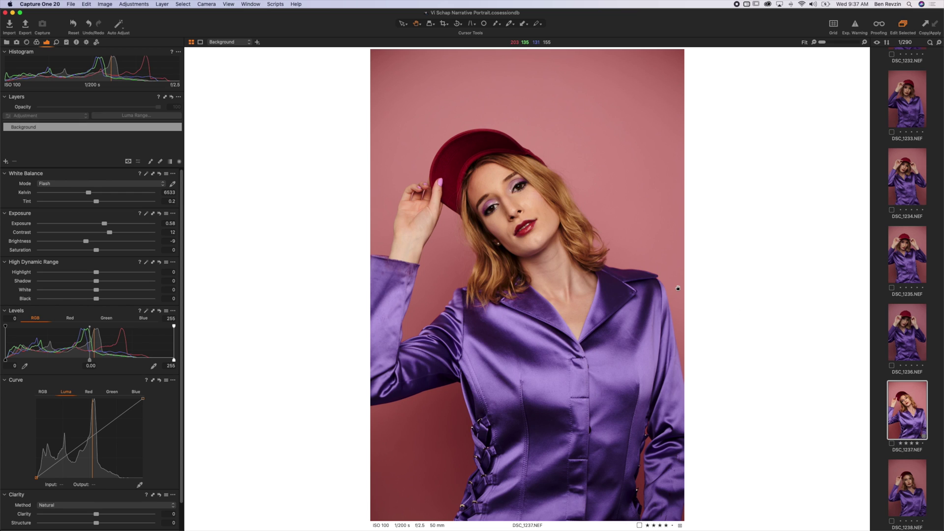
scroll(941, 337, "down", 5)
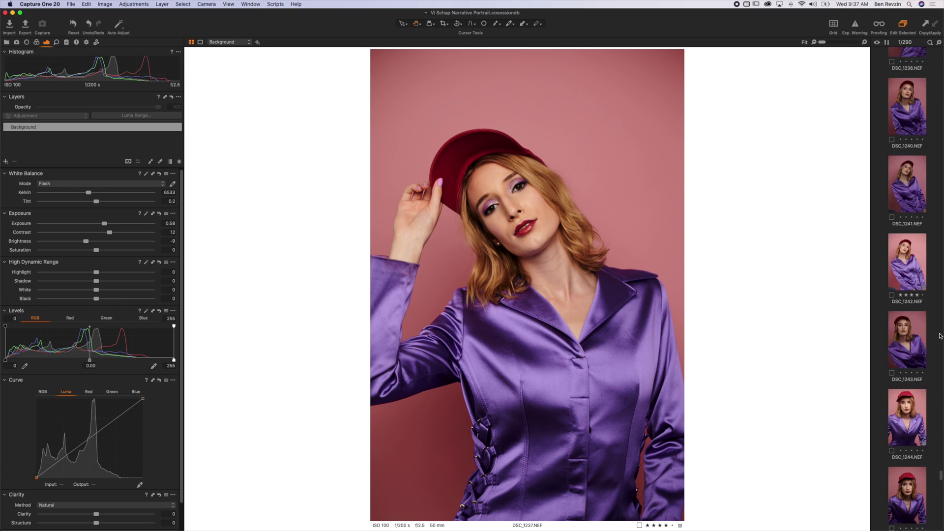
scroll(941, 337, "down", 5)
scroll(941, 336, "down", 5)
scroll(940, 337, "down", 5)
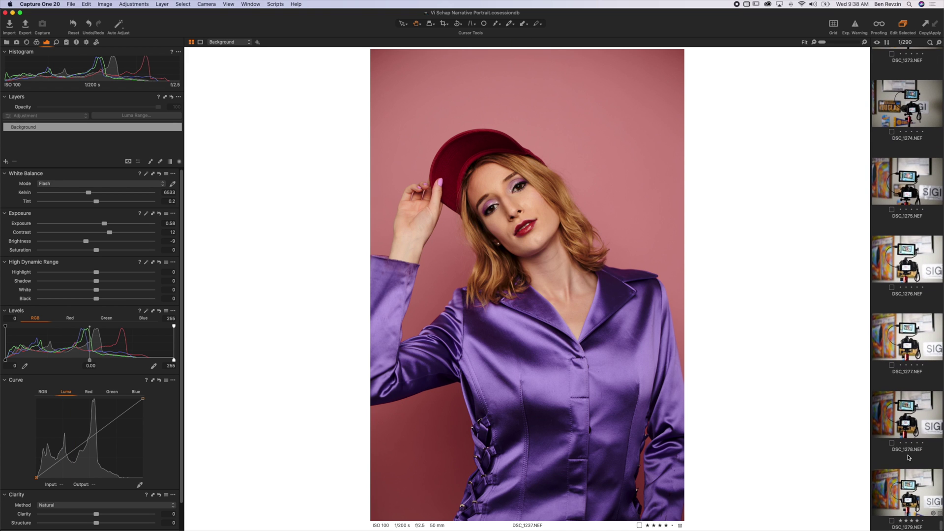
Step: Open DSC_1279, reset its exposure, zoom on the camera, and raise Exposure to 2.11
left_click(906, 493)
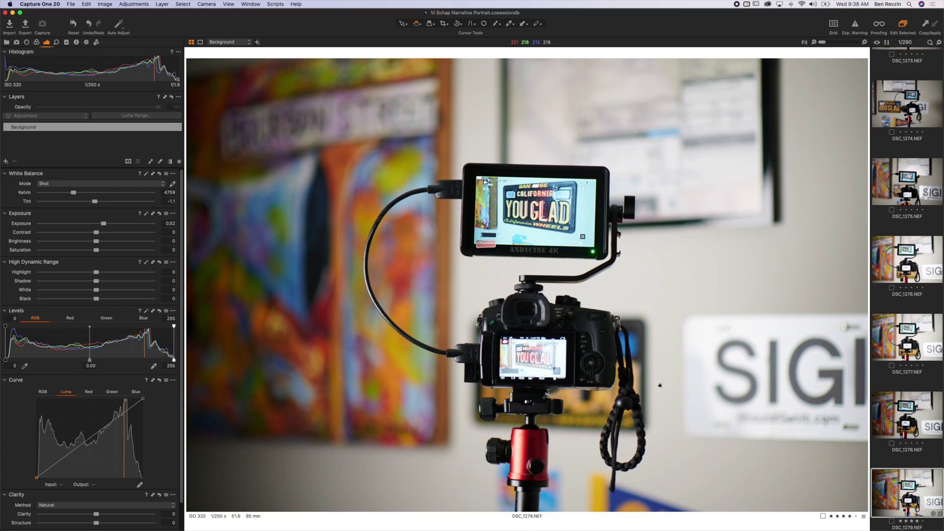
double_click(104, 224)
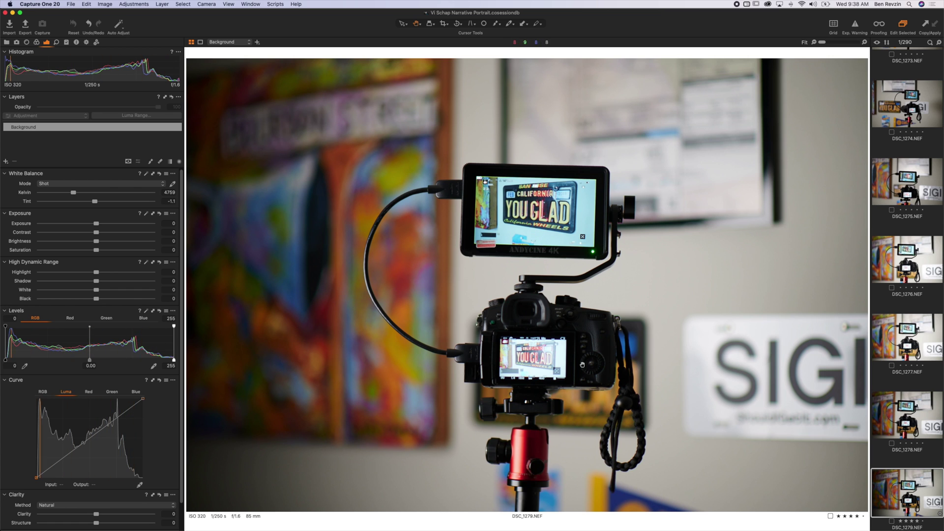
left_click(595, 332)
scroll(528, 329, "up", 3)
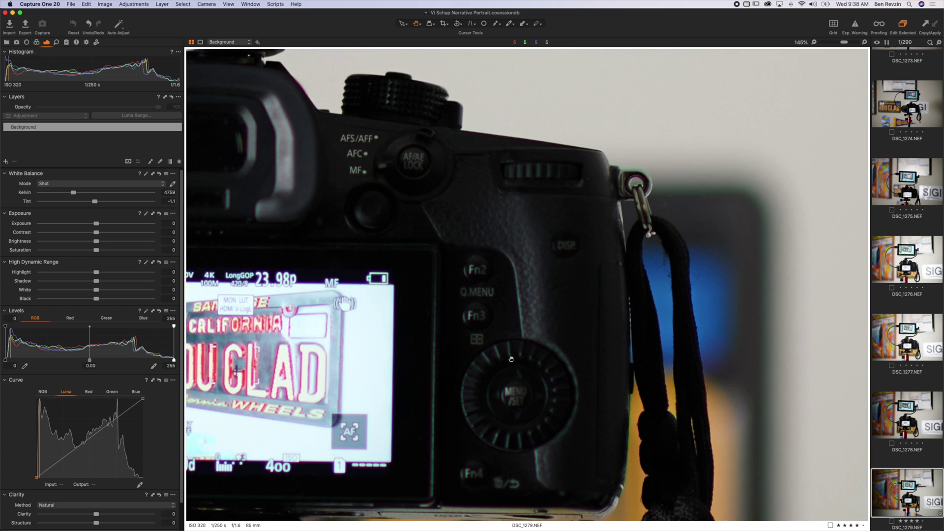
scroll(529, 329, "down", 2)
scroll(529, 328, "down", 2)
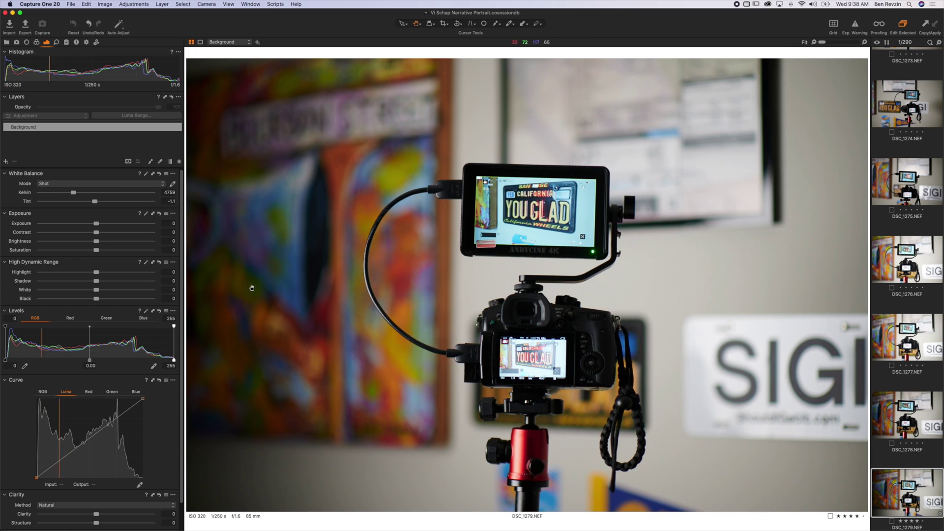
left_click_drag(113, 229, 126, 227)
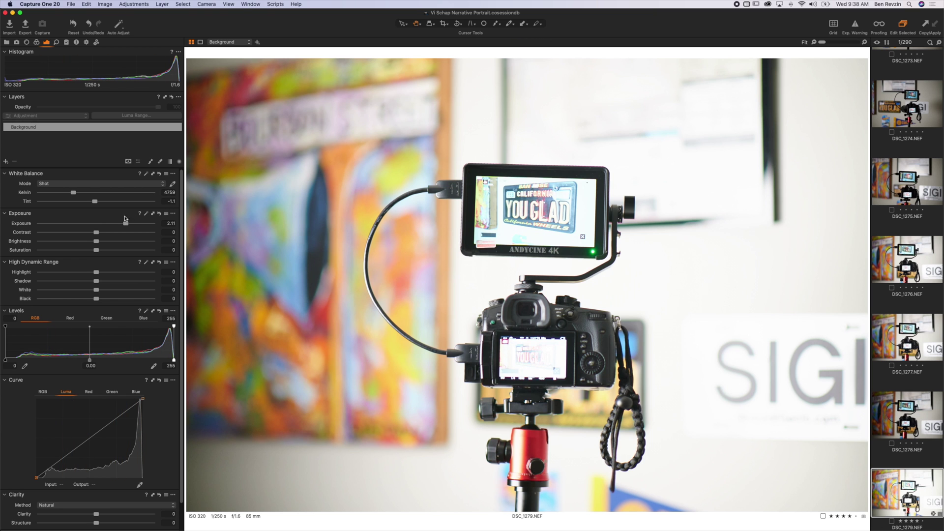
Step: Lower Exposure and test lifting and dropping HDR Shadows, zoomed on the monitor
left_click_drag(102, 223, 100, 224)
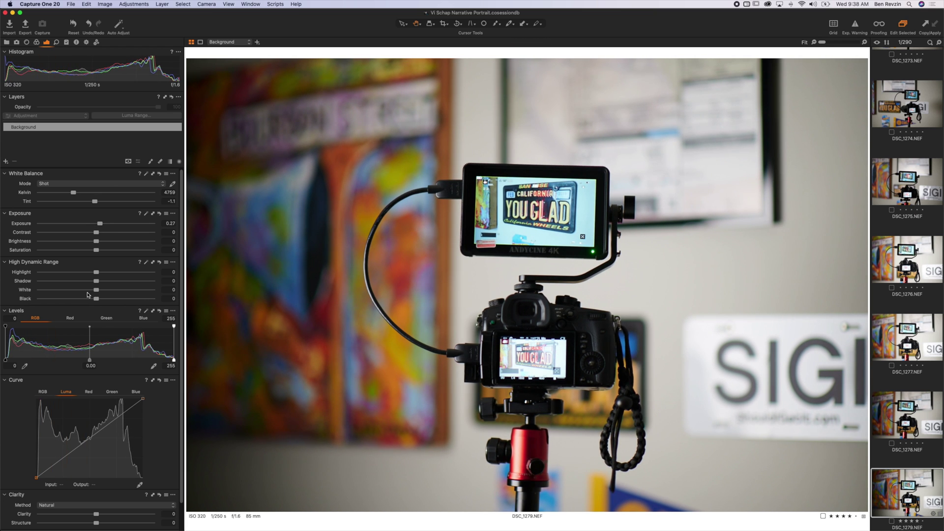
left_click_drag(121, 281, 136, 284)
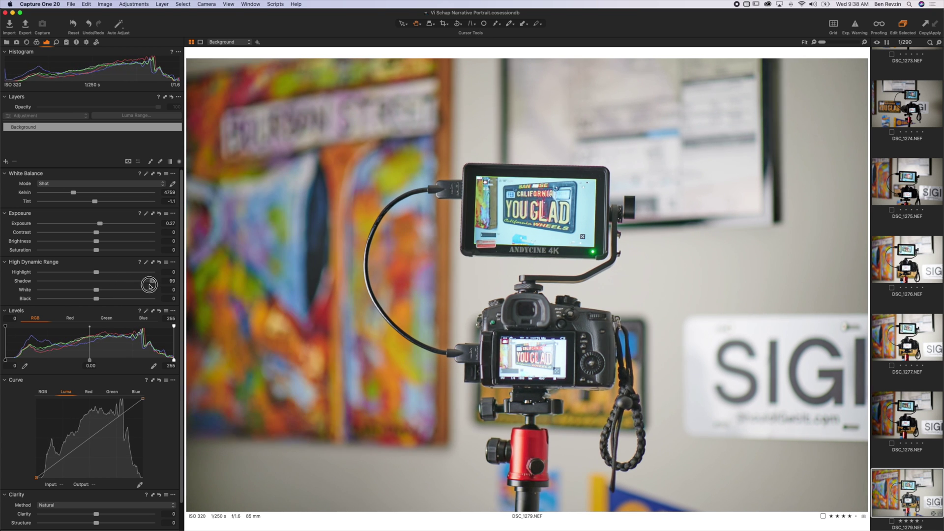
left_click_drag(136, 284, 109, 283)
left_click(522, 220)
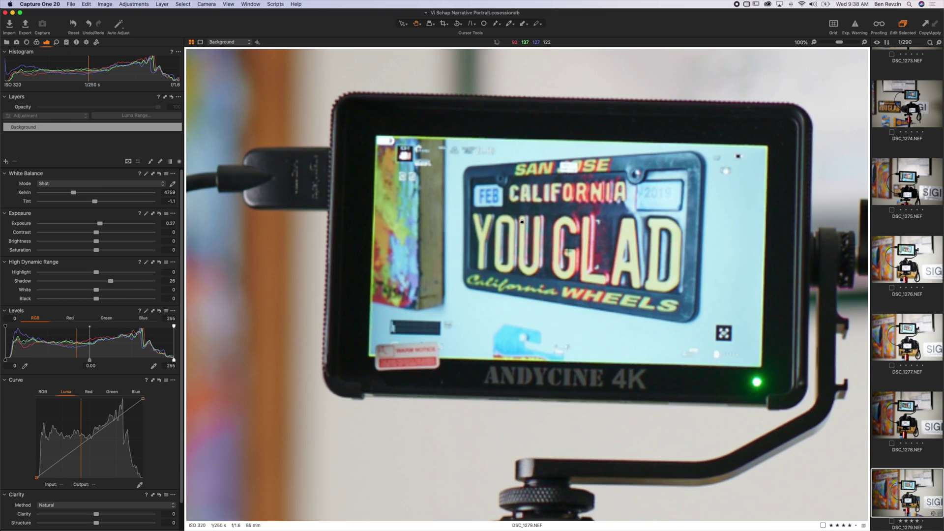
mouse_move(155, 281)
left_mouse_down()
mouse_move(27, 278)
mouse_move(111, 281)
left_mouse_up()
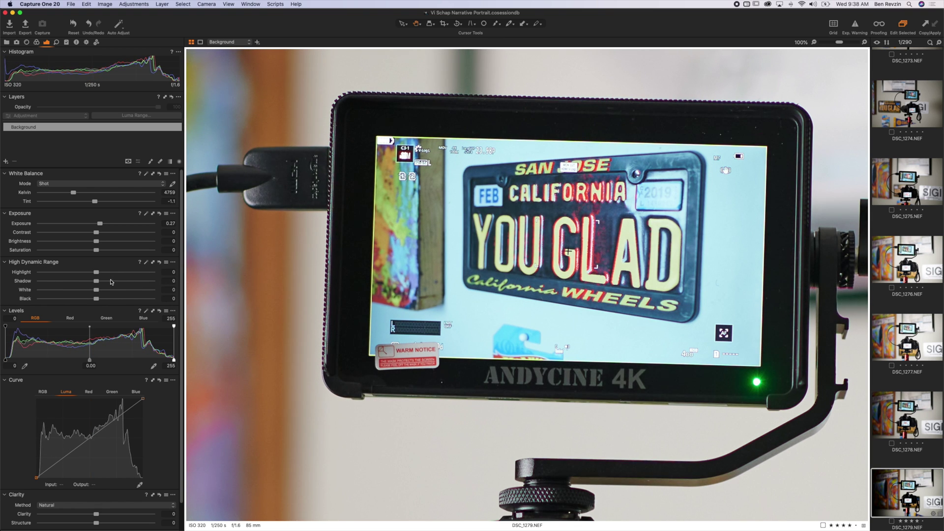
Step: Set Exposure to 0.7, try Shadow and Black lifts, then reset Black to 0
left_click_drag(100, 224, 123, 224)
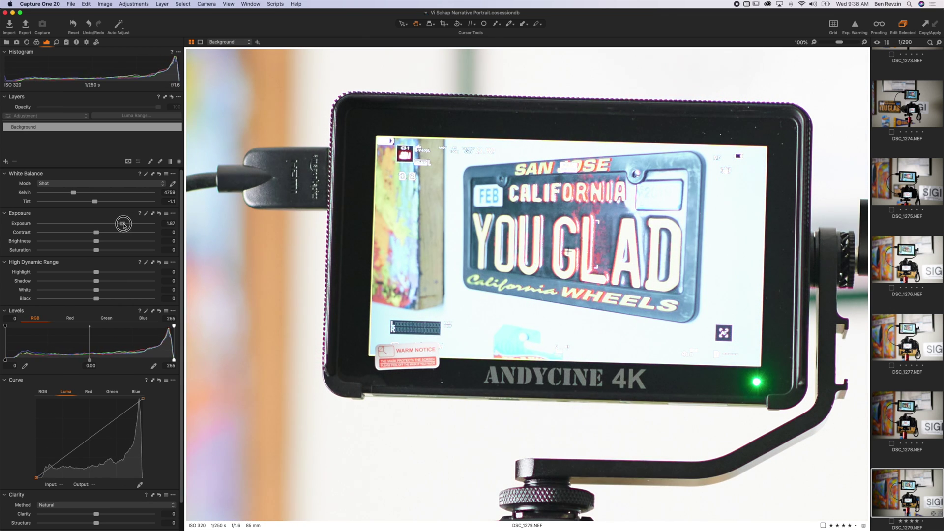
double_click(123, 224)
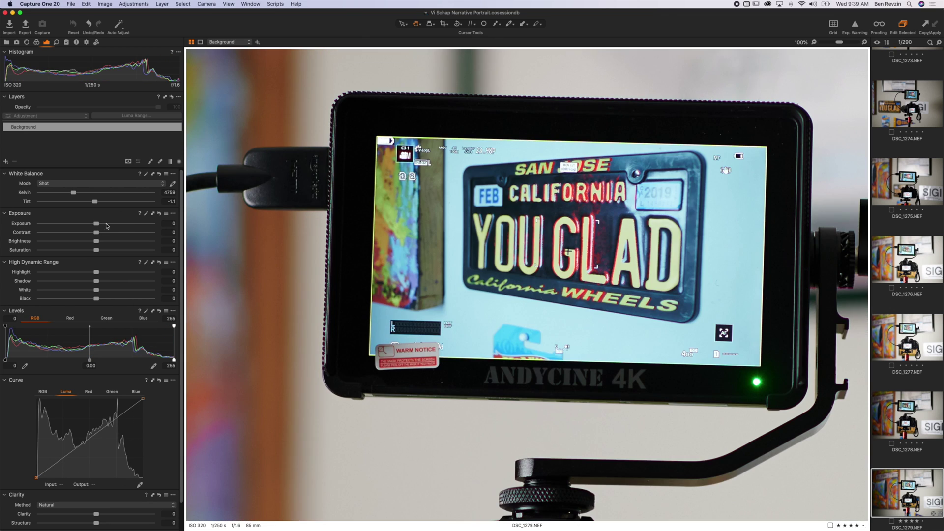
left_click(106, 223)
left_click(313, 236)
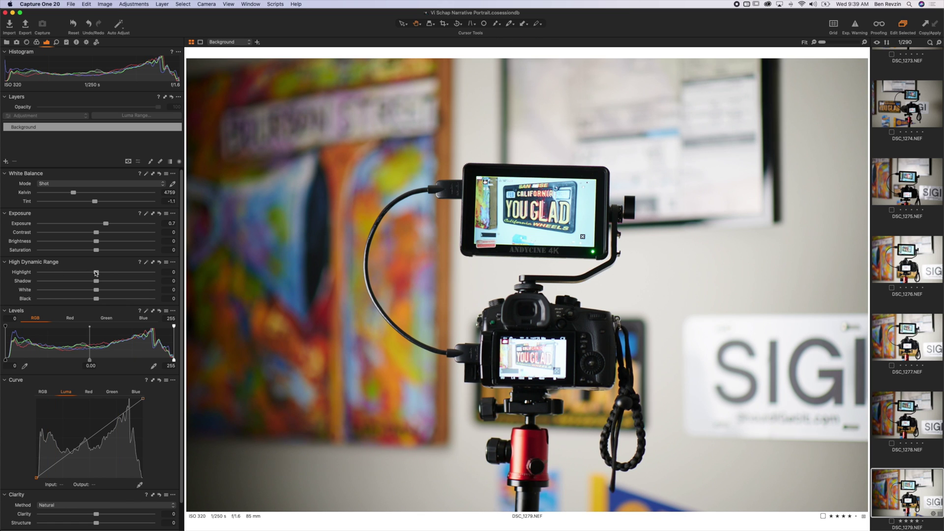
left_click_drag(101, 281, 126, 281)
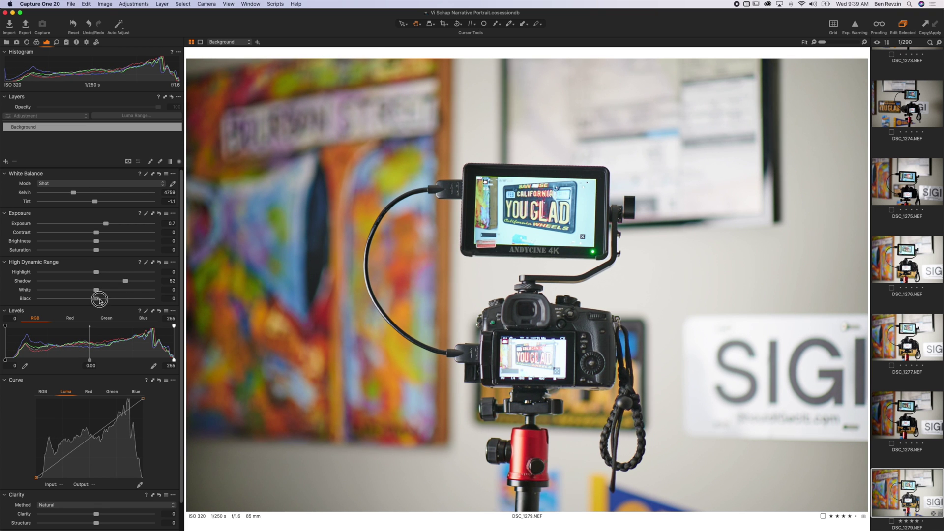
mouse_move(99, 299)
left_mouse_down()
mouse_move(110, 297)
mouse_move(98, 294)
left_mouse_up()
double_click(109, 298)
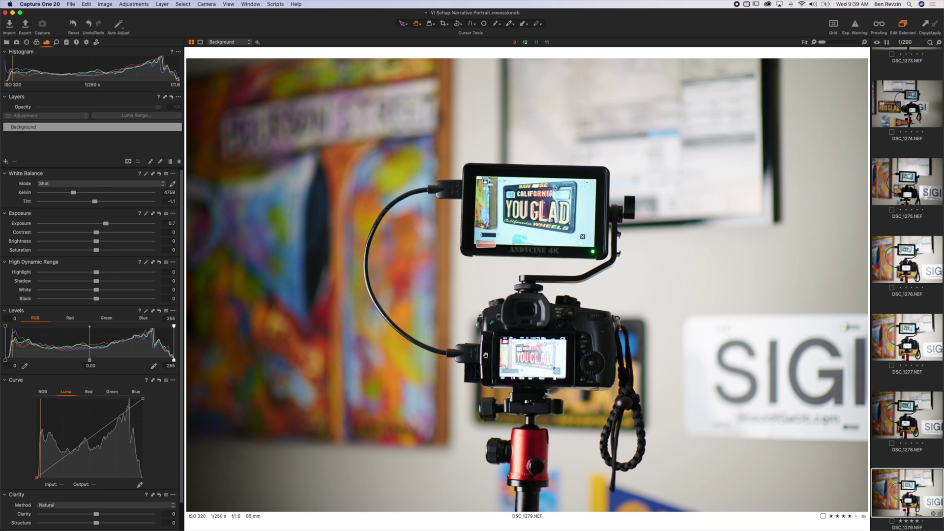
scroll(486, 355, "up", 5)
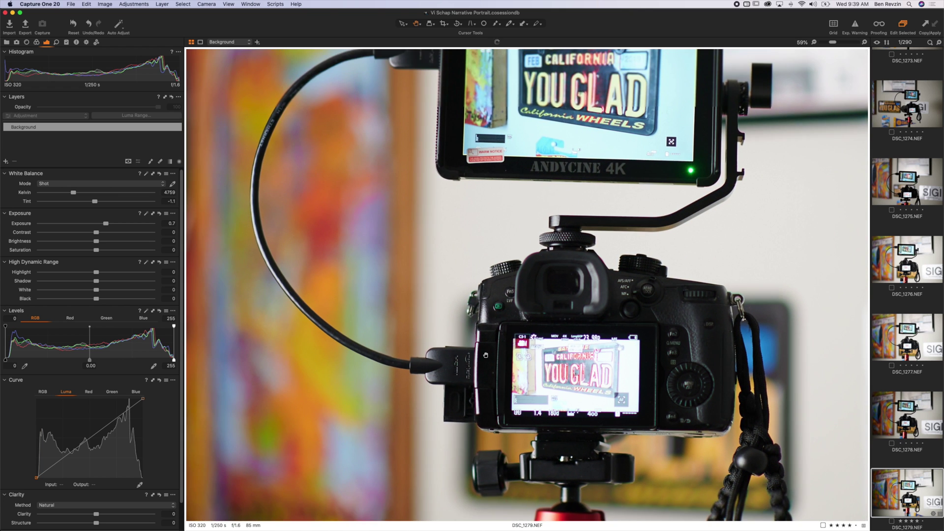
scroll(555, 321, "down", 2)
Step: Pan to the camera's rear screen and test HDR Black at maximum and near zero
left_click_drag(555, 320, 533, 299)
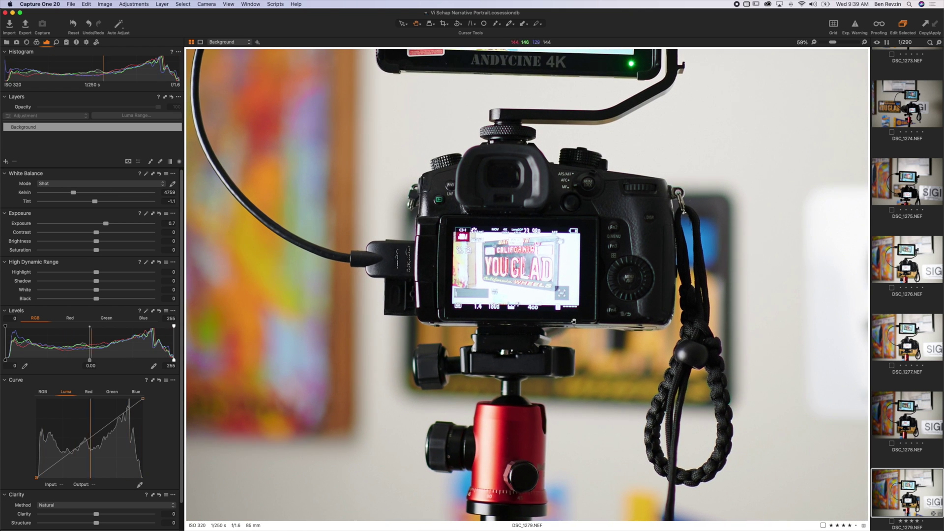
left_click_drag(595, 325, 566, 283)
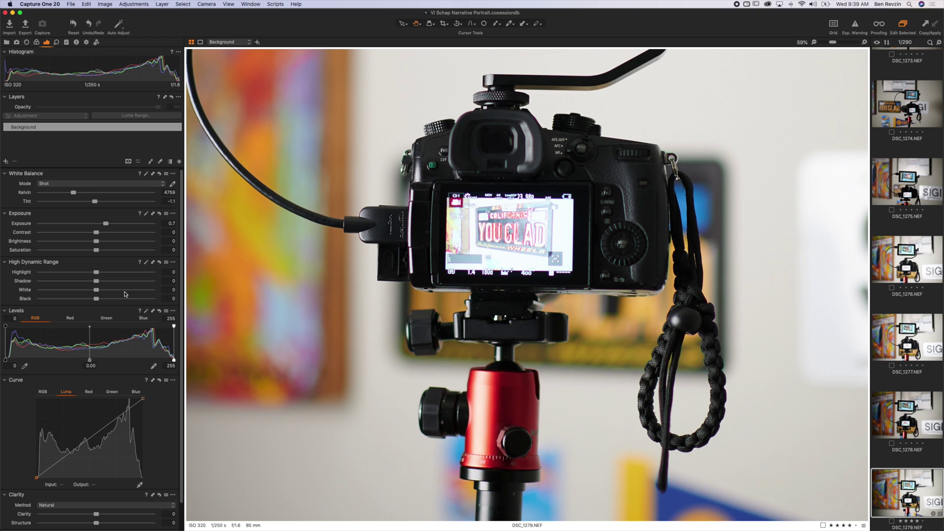
left_click_drag(119, 299, 188, 301)
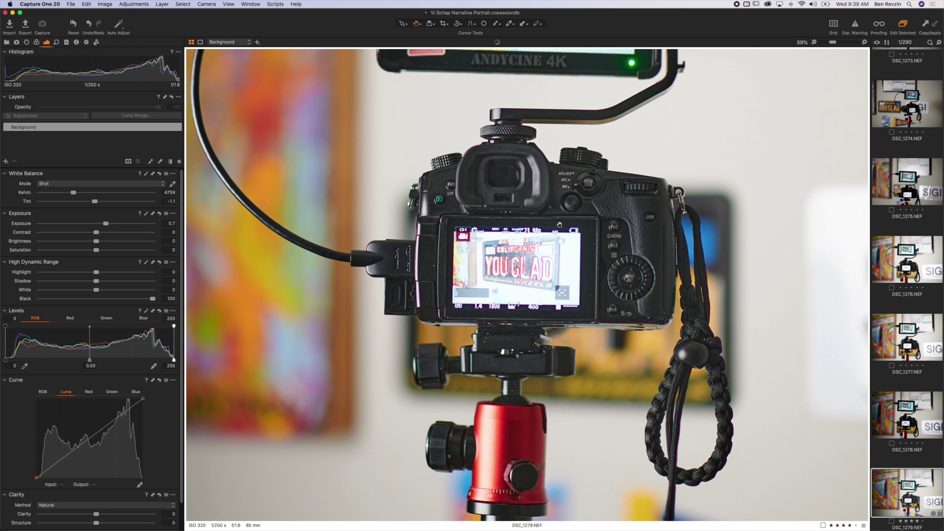
left_click(96, 299)
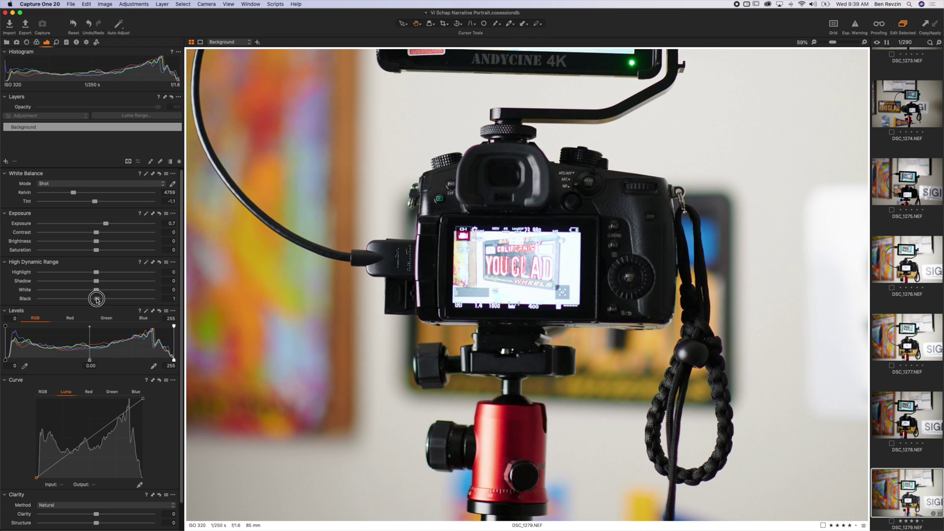
mouse_move(96, 299)
left_mouse_down()
mouse_move(177, 303)
mouse_move(98, 302)
left_mouse_up()
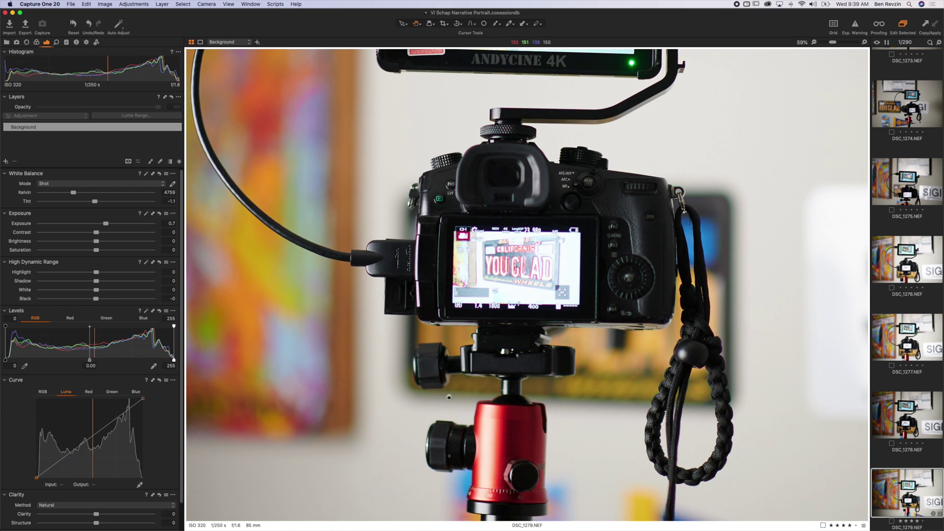
Step: Reset Shadow to 0, then set Black to 100 and Contrast to 5 at Fit view
left_click_drag(96, 281, 153, 282)
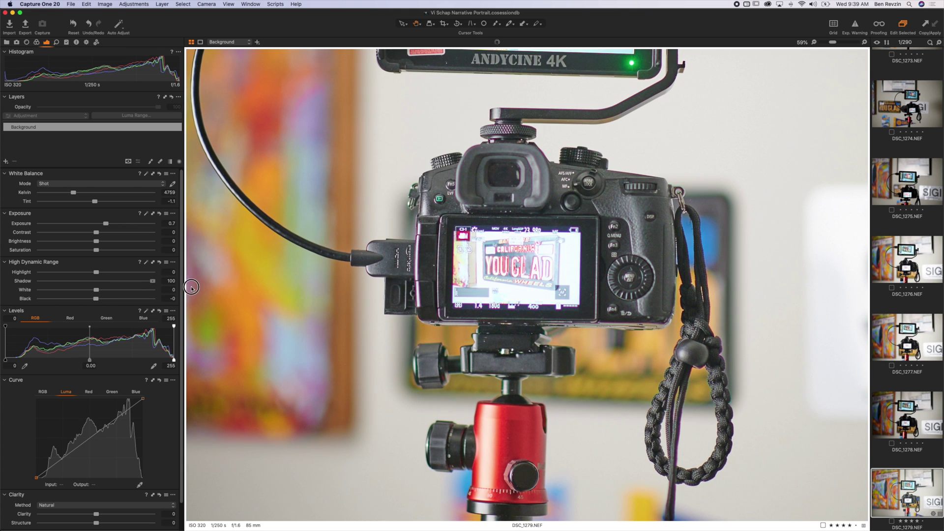
double_click(144, 282)
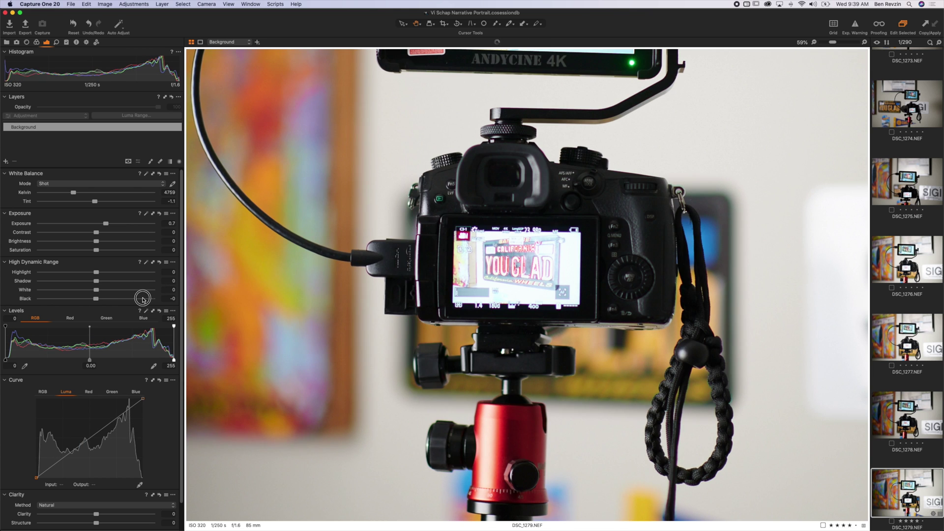
left_click_drag(143, 298, 172, 299)
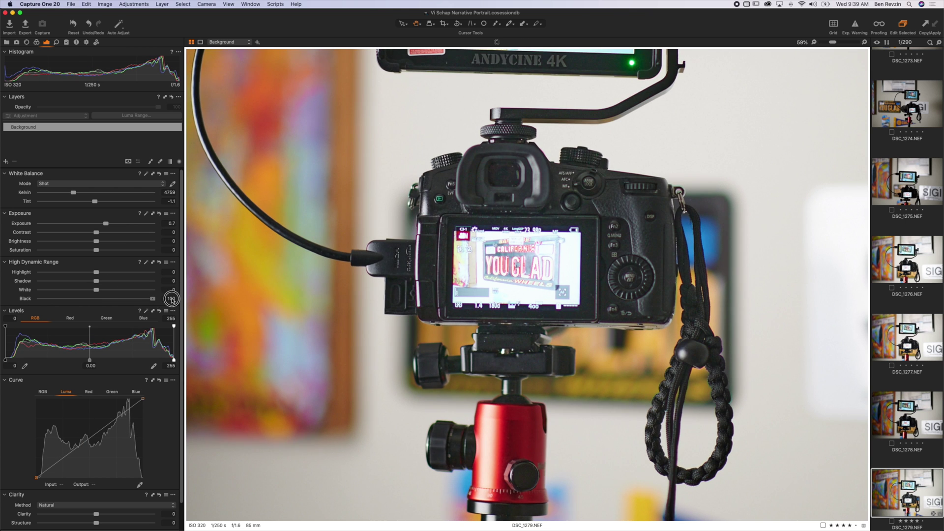
double_click(534, 278)
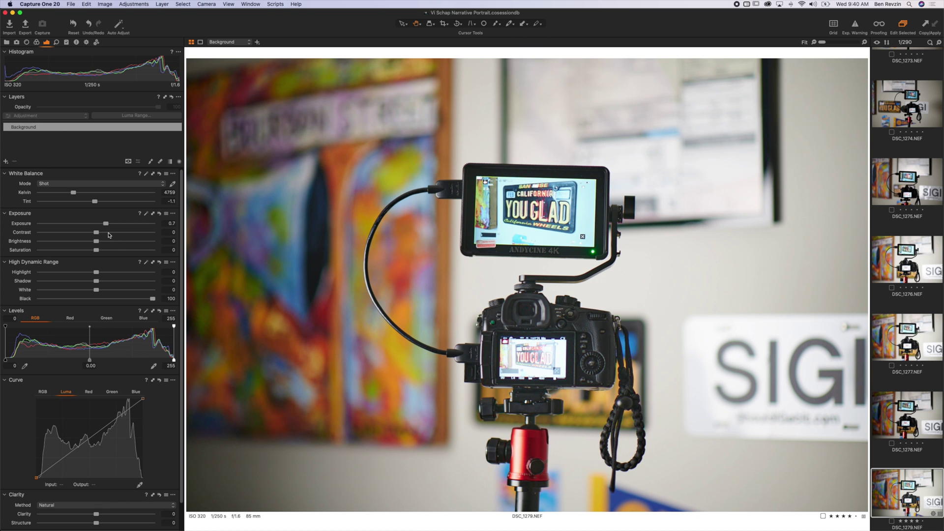
left_click_drag(96, 232, 102, 232)
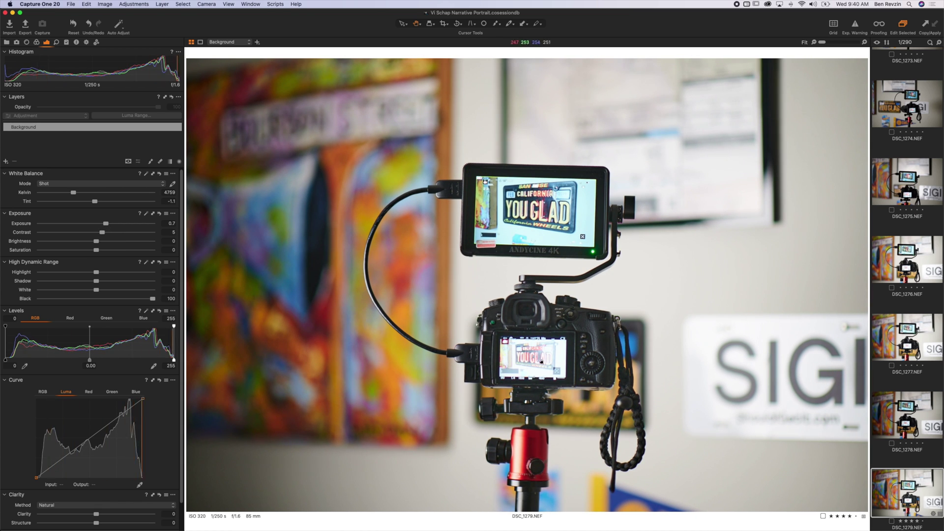
Step: Add a layer named 'camera monitor' and paint its mask over the camera's rear screen
left_click(7, 162)
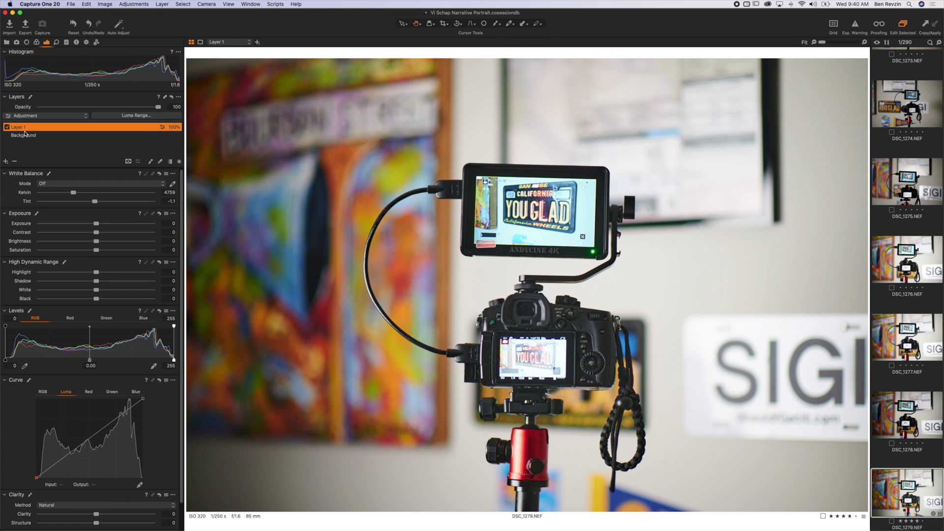
type("camera")
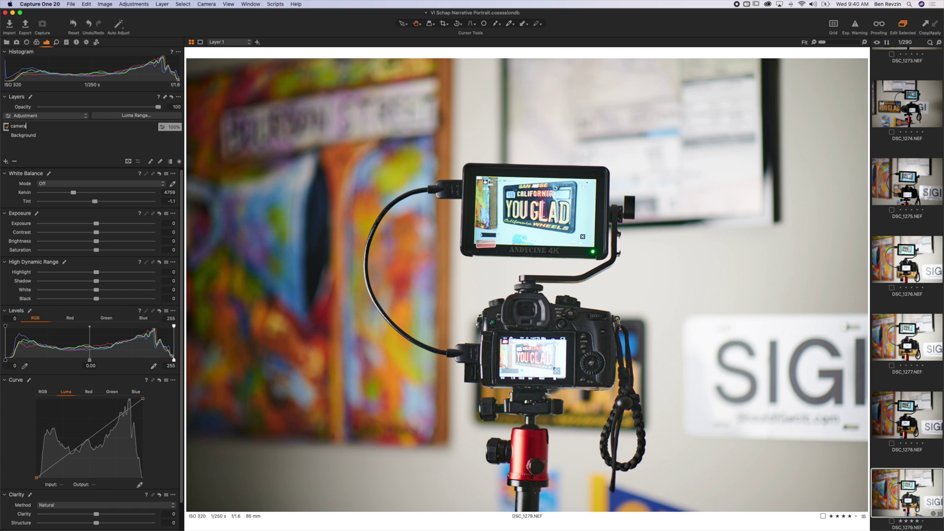
type(" monitor")
key("Return")
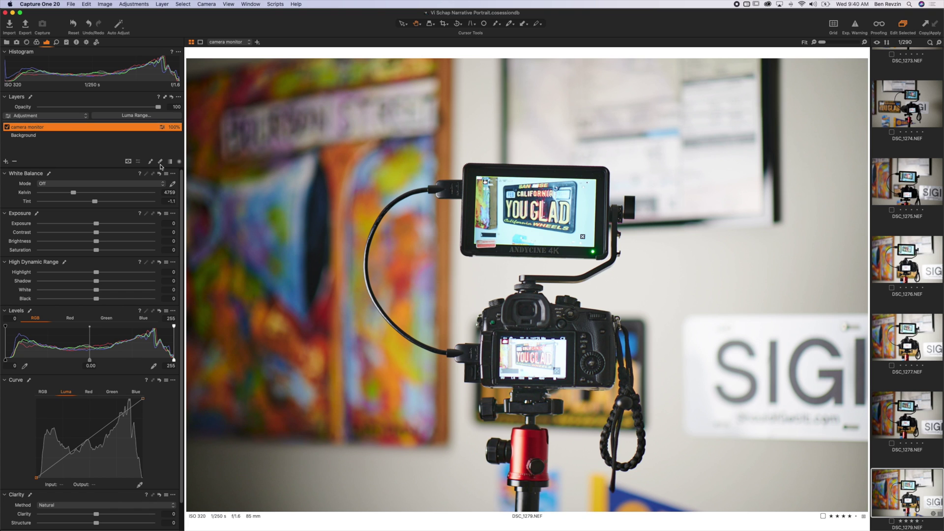
left_click(152, 162)
left_click(523, 360)
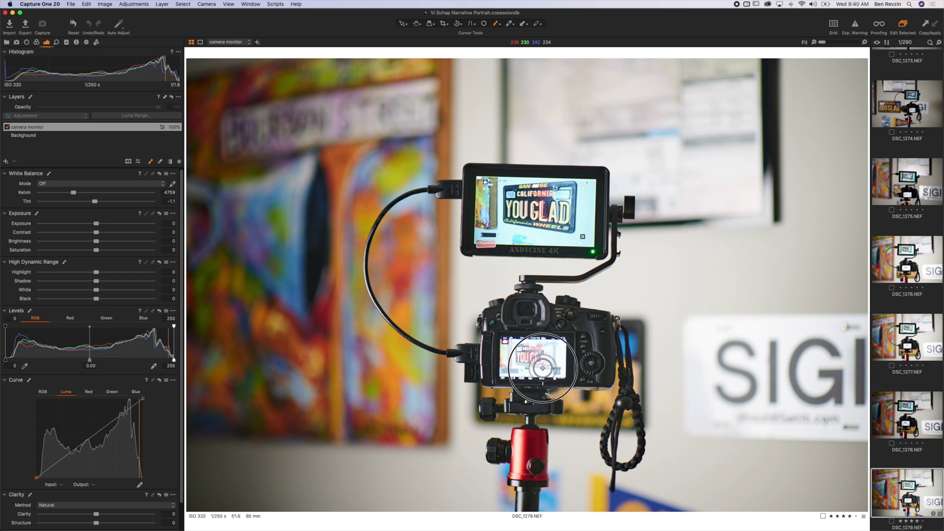
mouse_move(531, 346)
left_mouse_down()
mouse_move(543, 368)
mouse_move(557, 347)
left_mouse_up()
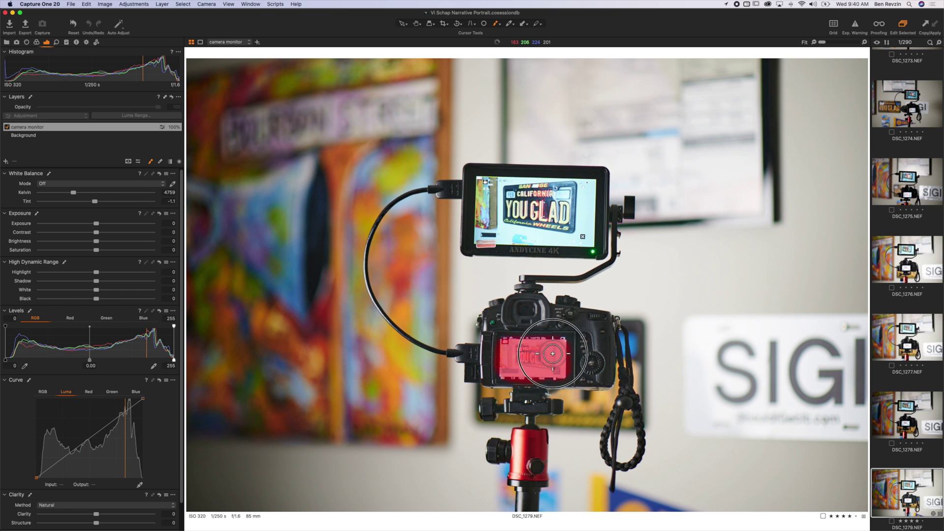
Step: Finish the rear-screen mask, then try an Exposure change and reset it to zero
left_click_drag(558, 346, 558, 345)
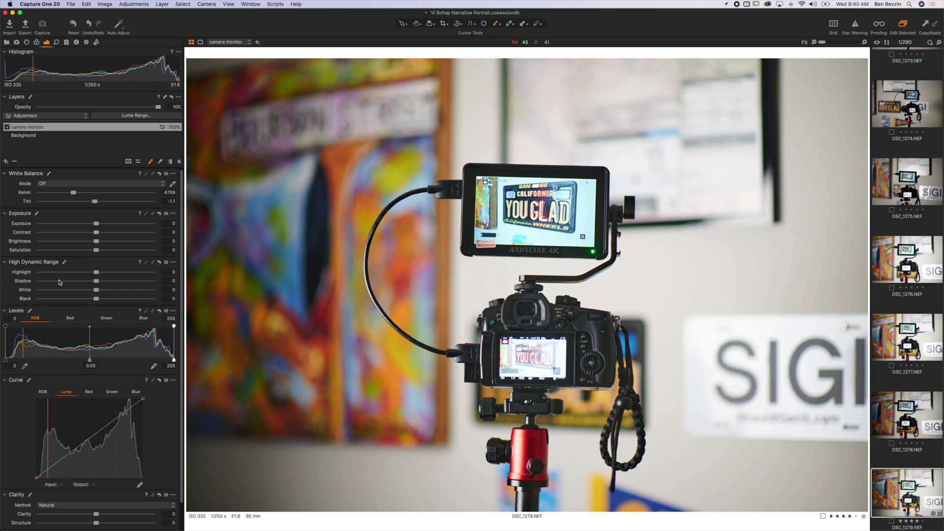
left_click(66, 224)
left_click_drag(65, 224, 68, 225)
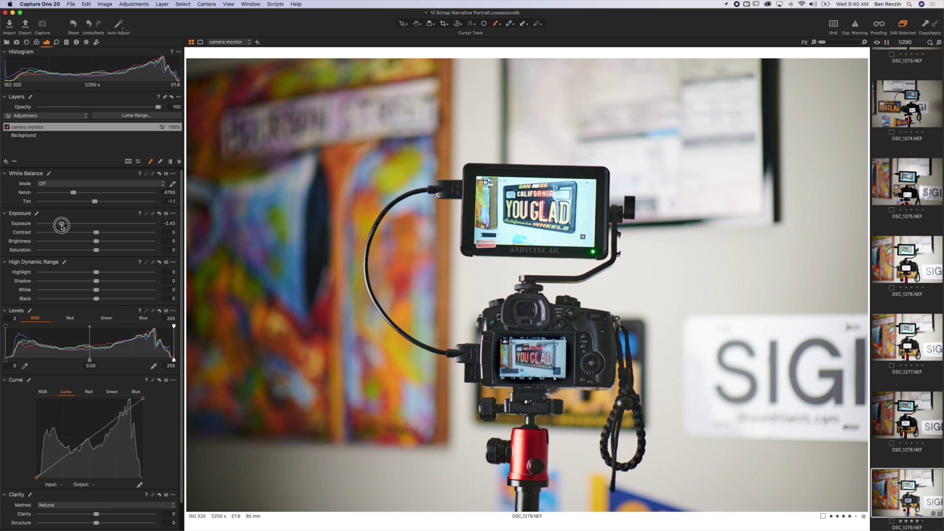
double_click(67, 224)
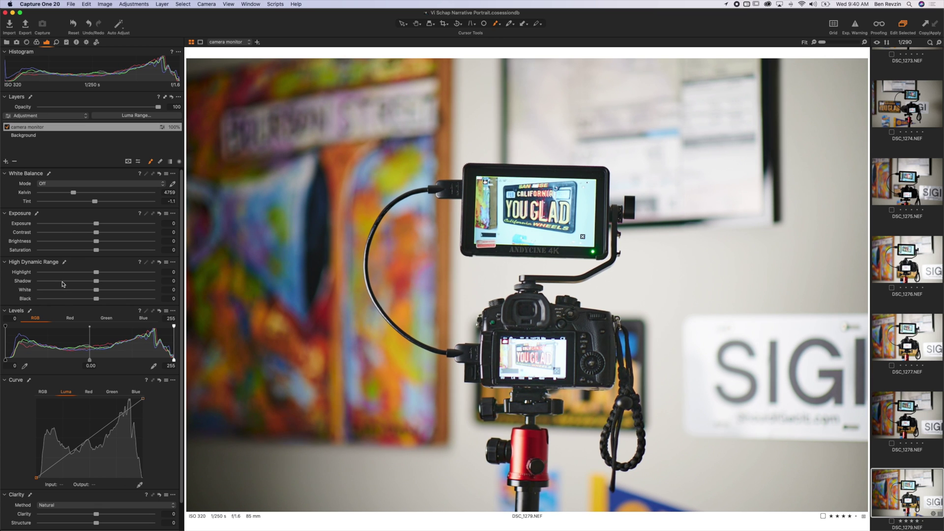
Step: Drag HDR Highlight down to -91 with the camera monitor layer selected
left_click_drag(55, 272, 45, 273)
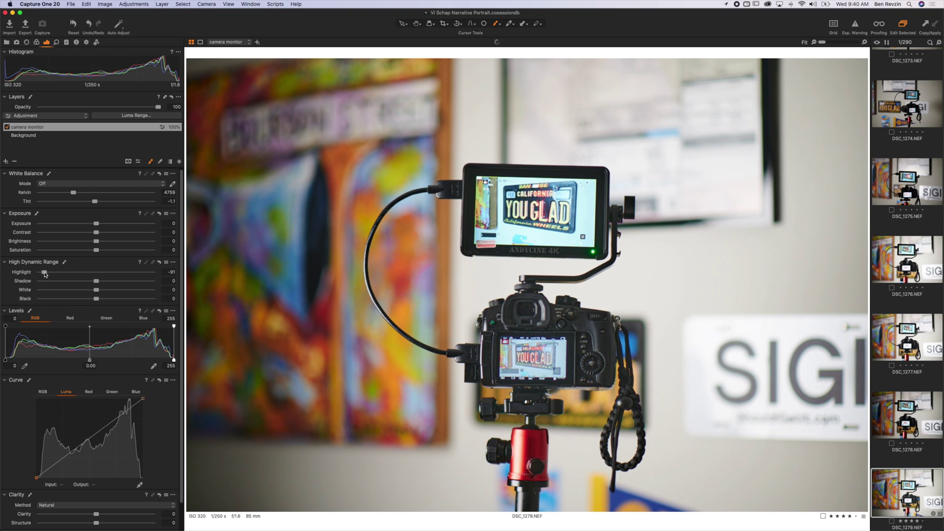
left_click(6, 127)
left_click(6, 127)
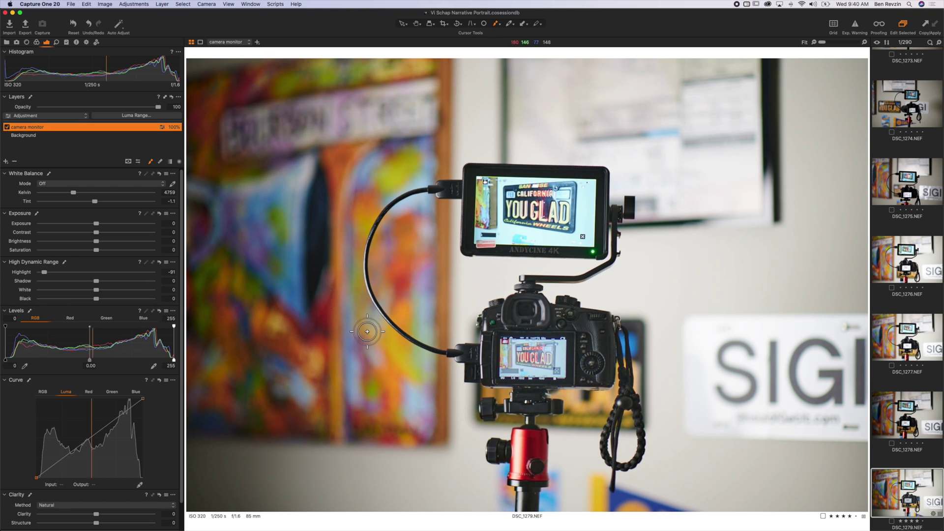